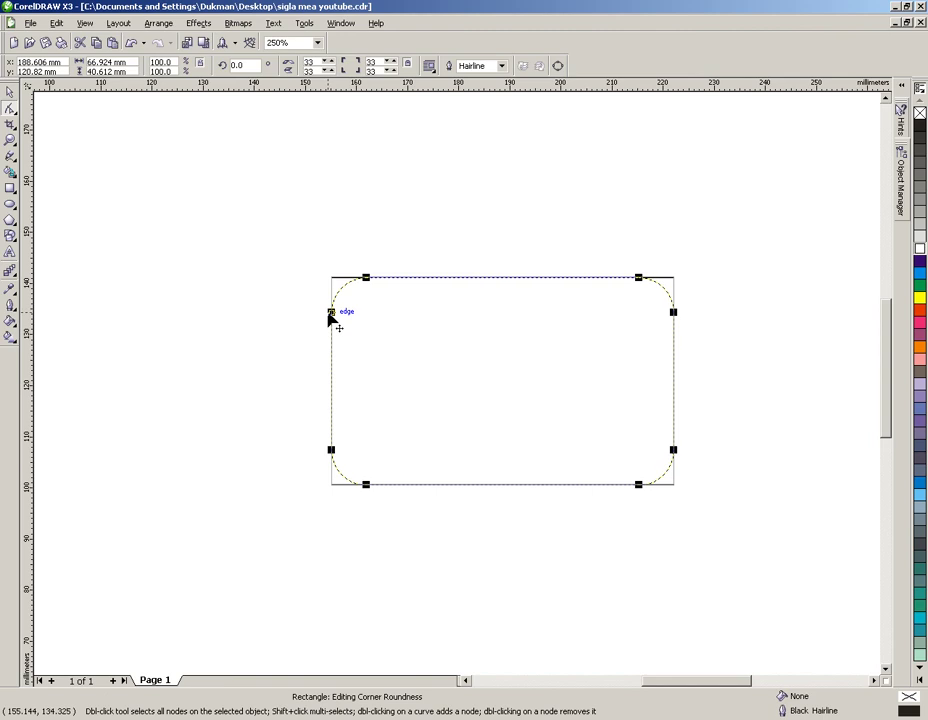
Fill the rounded rectangle with red and remove its outline
click(10, 90)
click(919, 310)
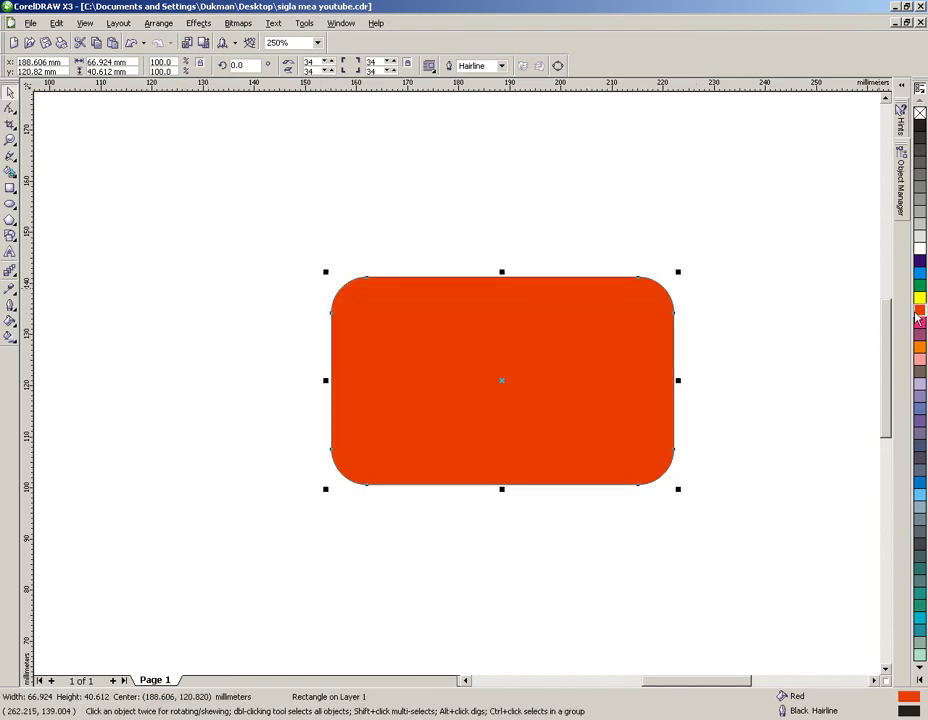
right_click(919, 114)
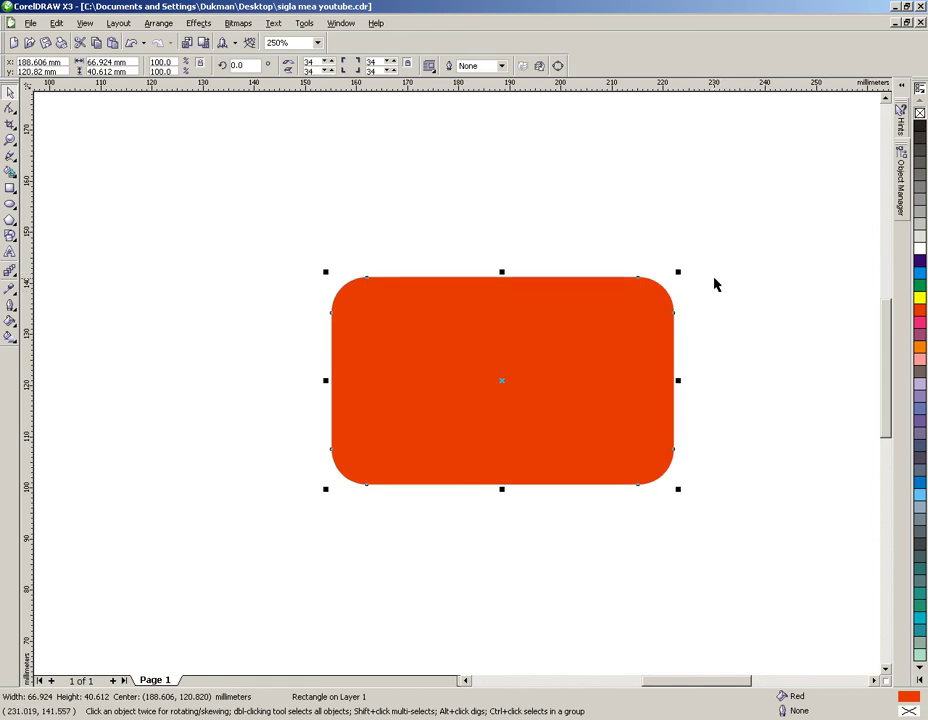
Create a centred smaller copy of the rectangle, about 61.7 × 37.4 mm, with a white outline, and convert it to curves
drag(678, 489, 667, 485)
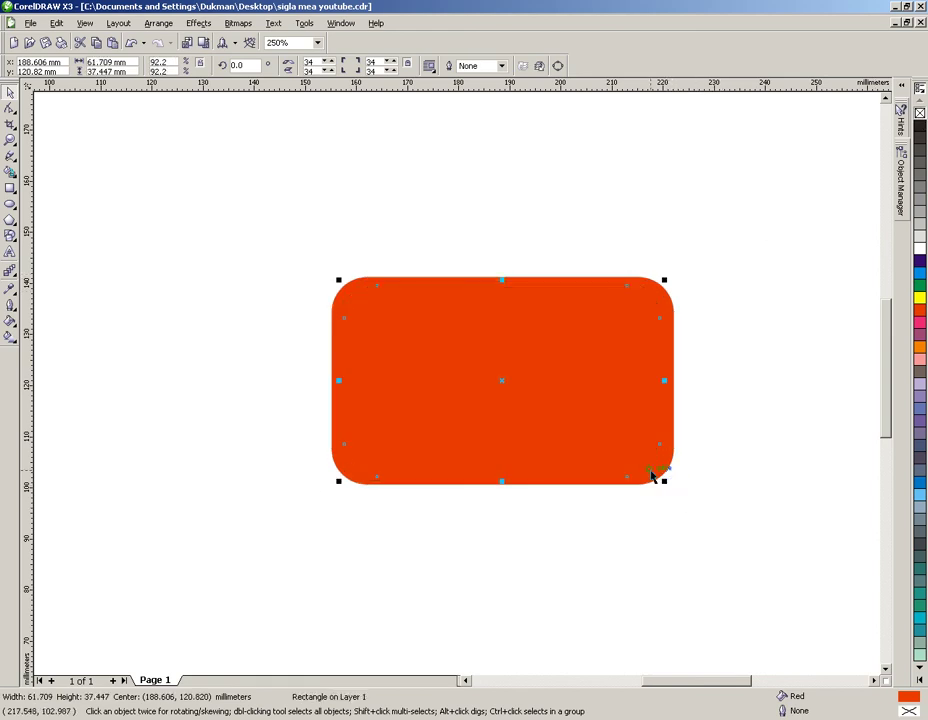
right_click(920, 248)
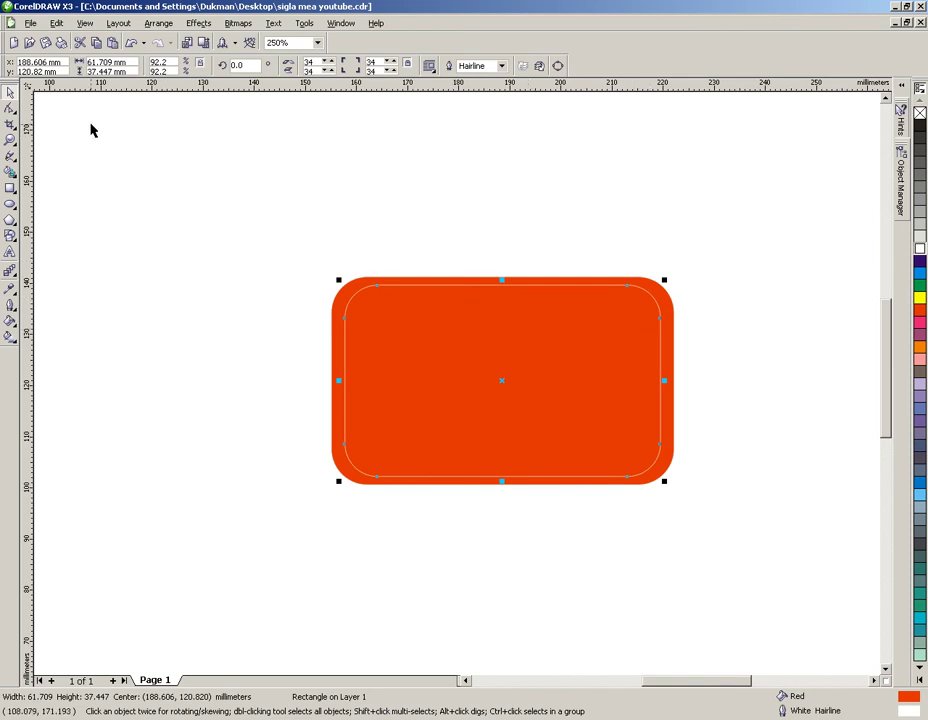
key(ctrl+q)
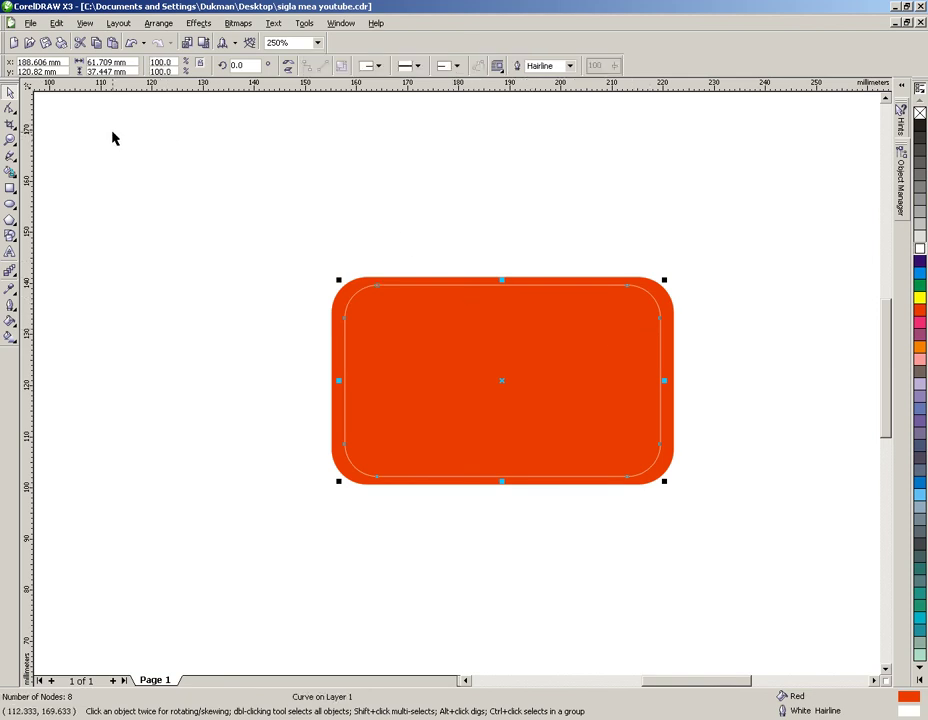
Break the inner curve at one point on its upper edge and one on its right edge, on either side of the upper-right corner
click(10, 107)
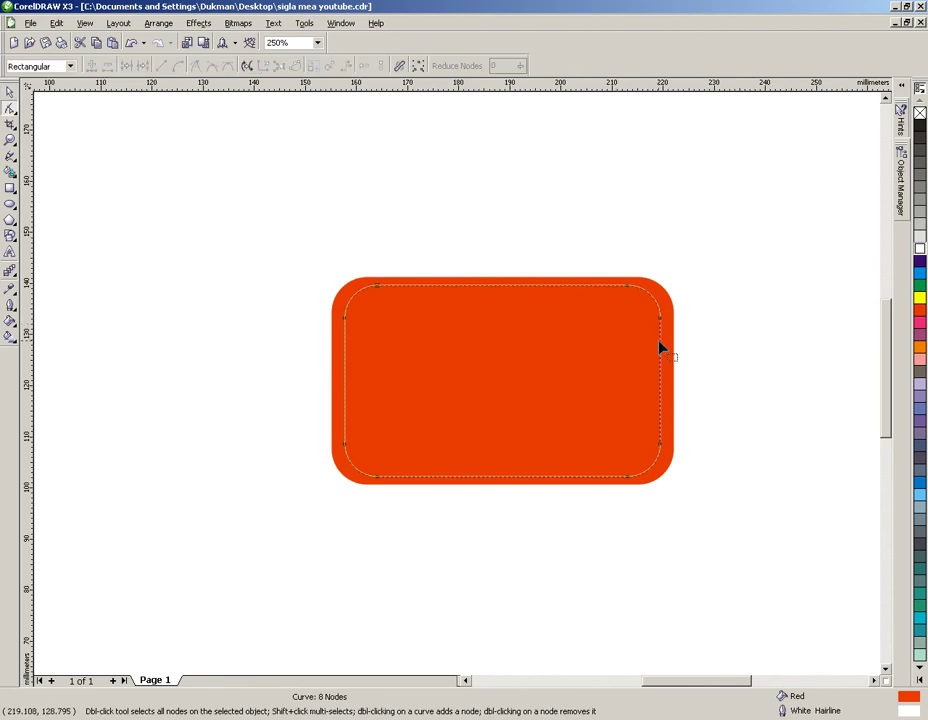
scroll(663, 348, up, 2)
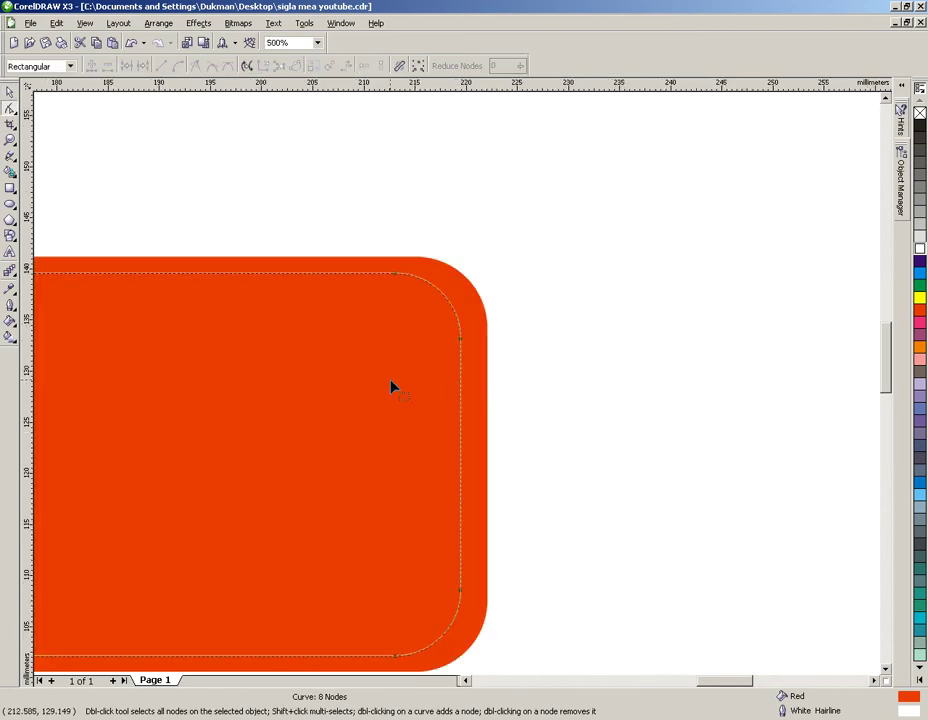
click(248, 276)
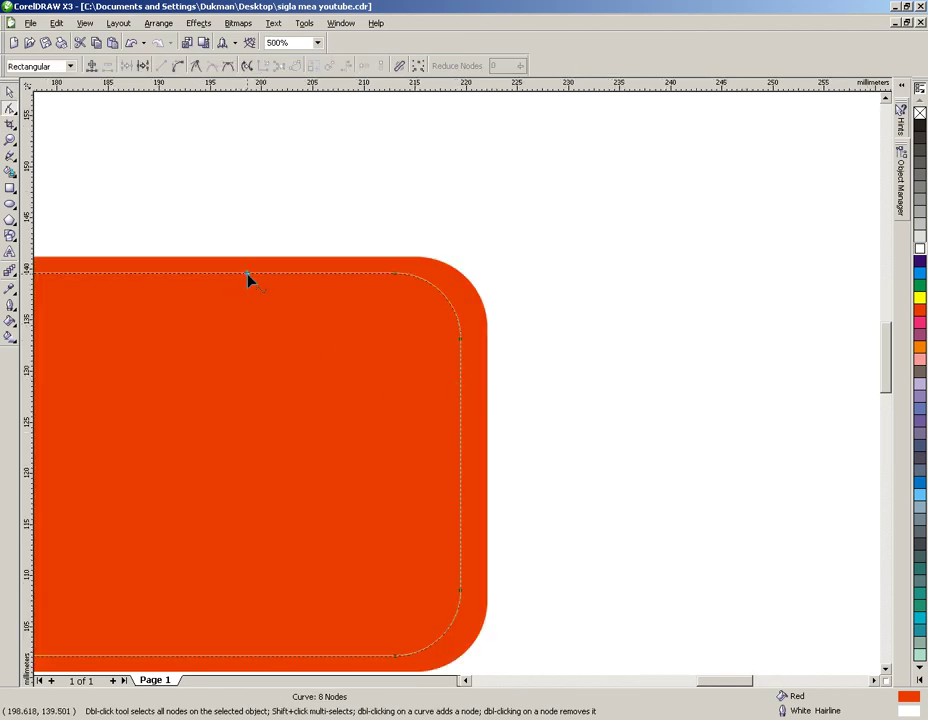
click(143, 66)
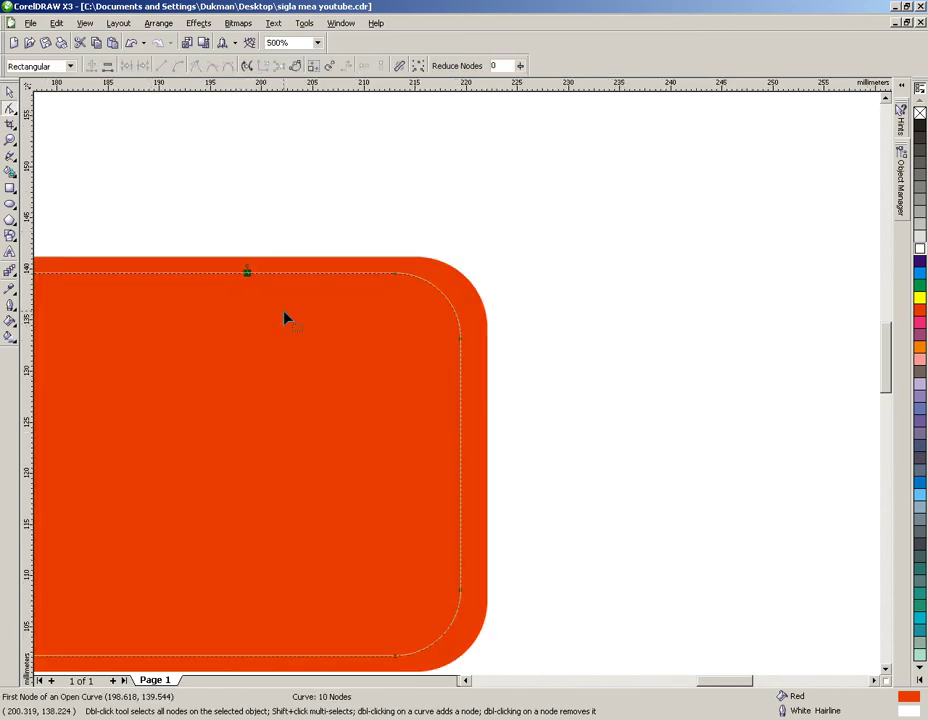
click(461, 407)
click(143, 66)
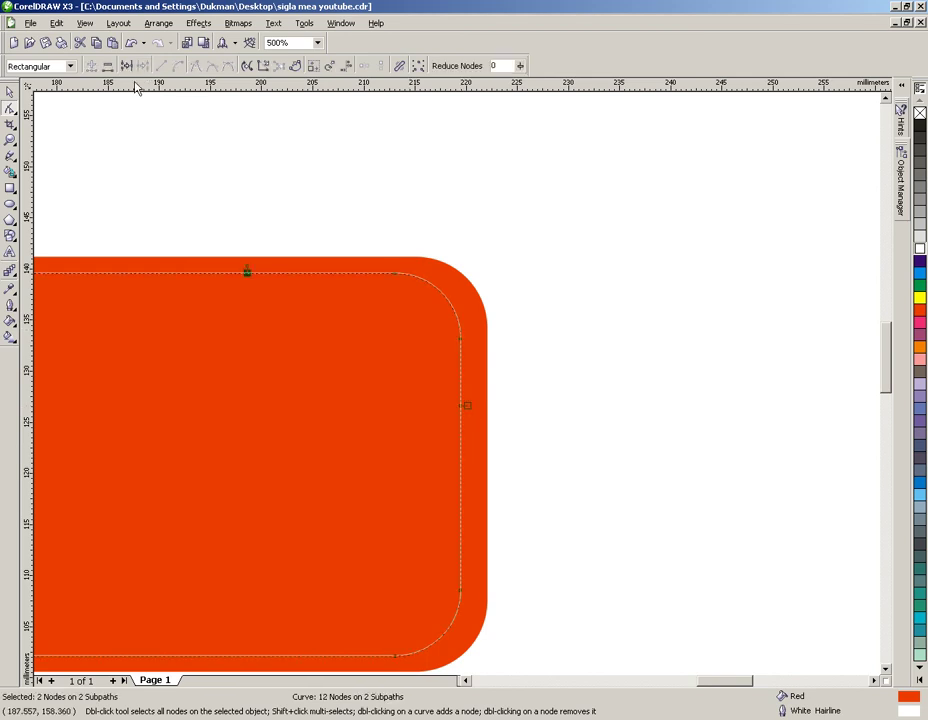
click(7, 94)
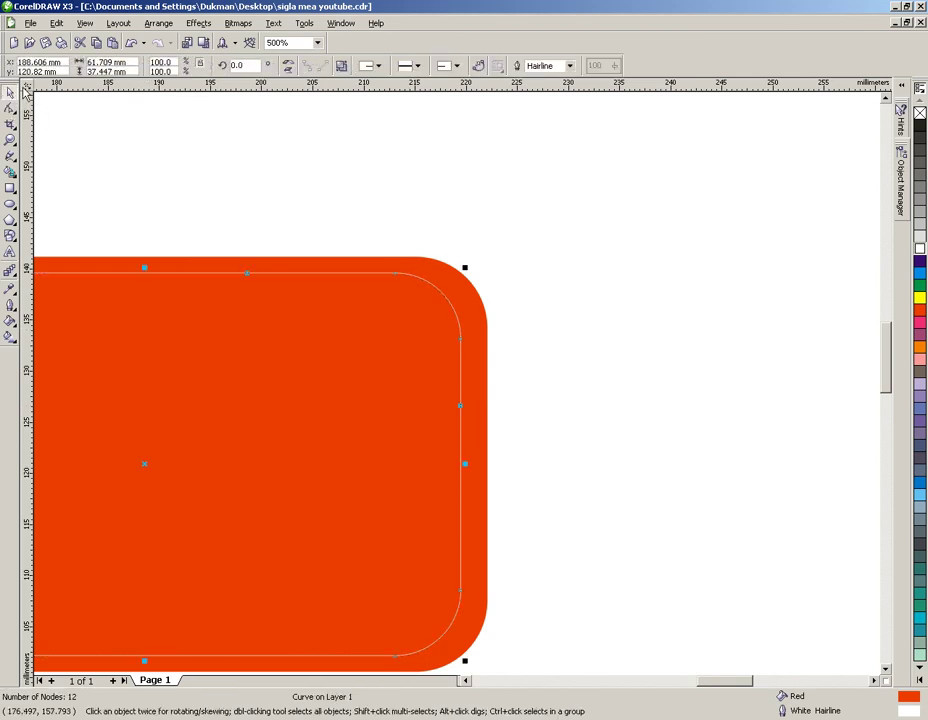
In Simple Wireframe view, separate the inner curve's pieces and delete everything except its upper-right corner piece
click(85, 23)
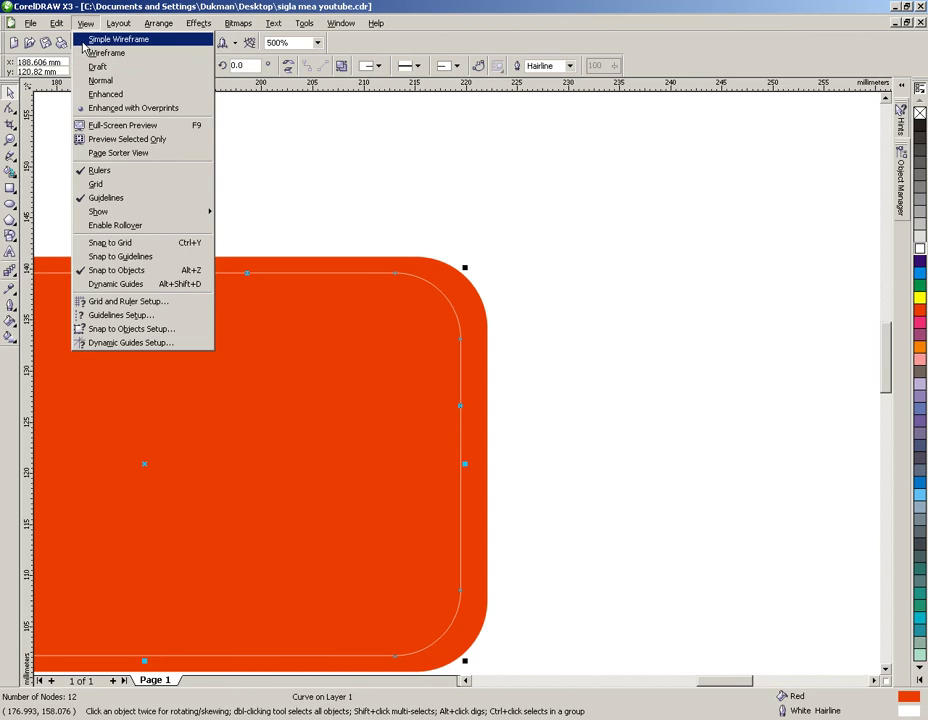
click(86, 41)
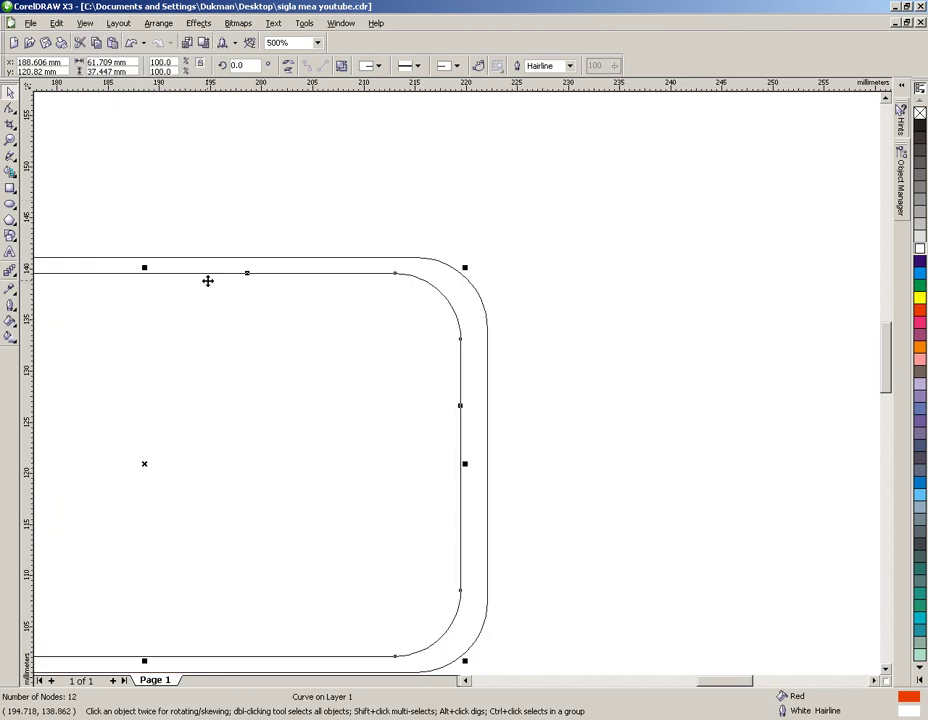
click(360, 313)
click(537, 373)
click(416, 474)
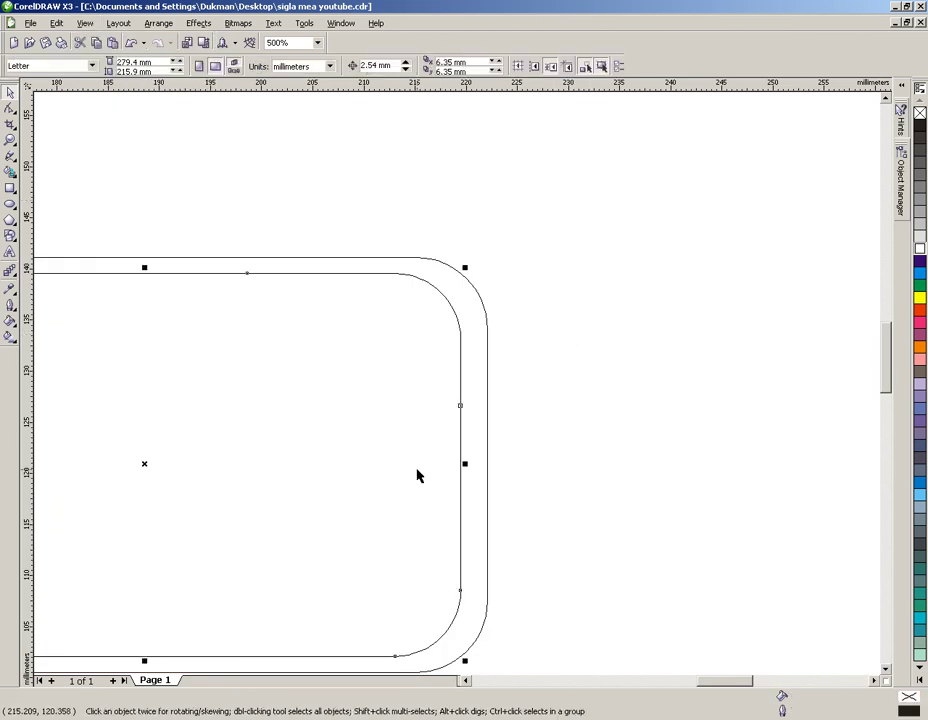
click(349, 504)
drag(349, 504, 338, 513)
key(Delete)
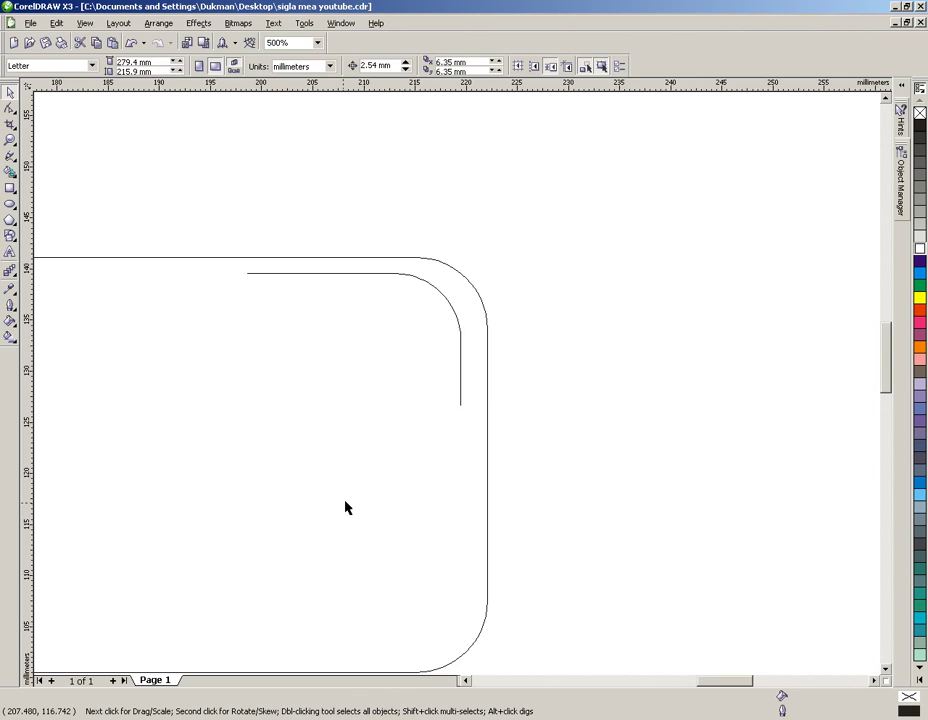
Close the remaining corner piece with a straight segment between its two end nodes
click(459, 352)
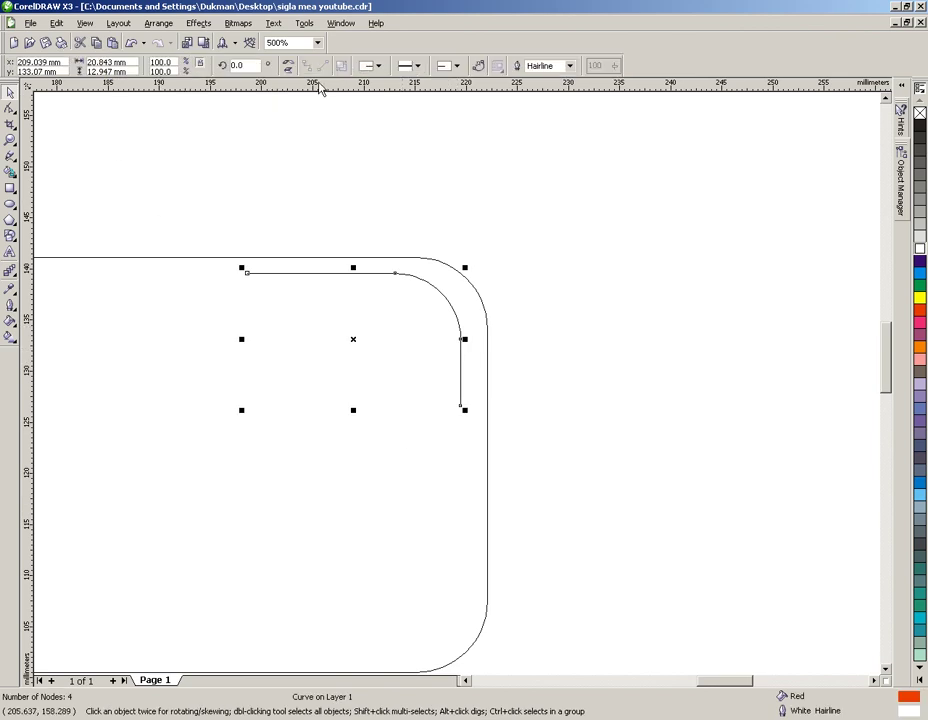
click(10, 108)
drag(195, 253, 290, 346)
drag(524, 445, 438, 400)
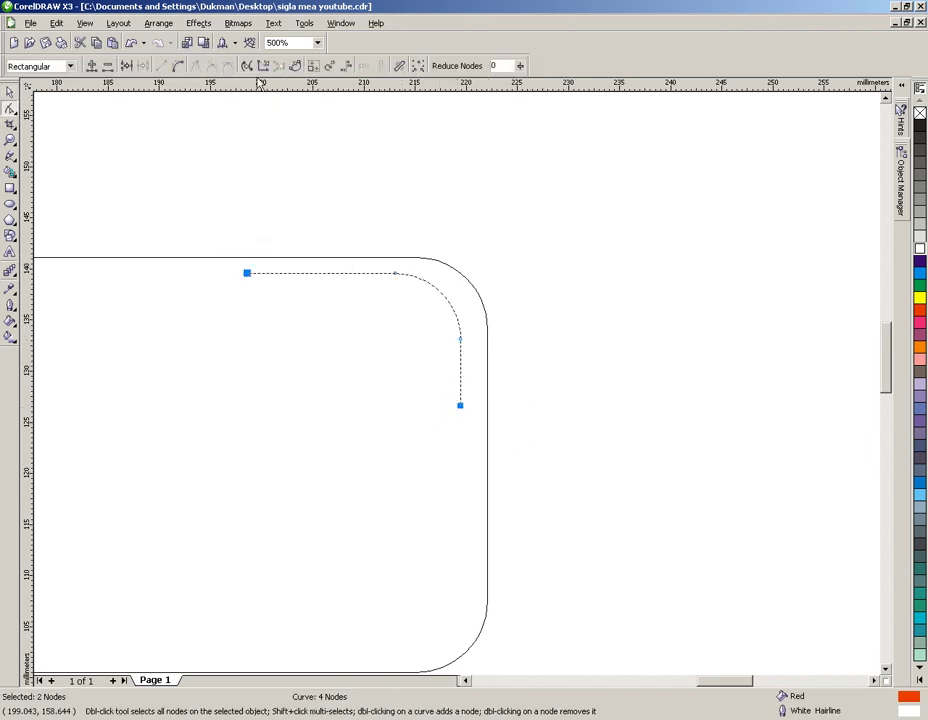
click(263, 66)
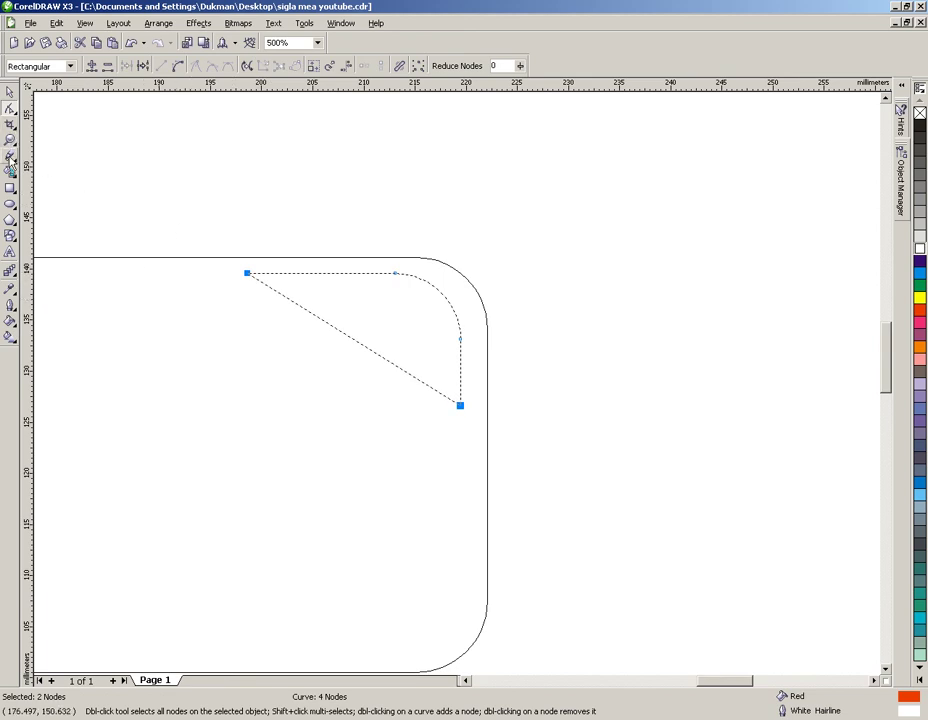
Convert the closing diagonal segment to a curve and bow it towards the rounded corner
click(355, 341)
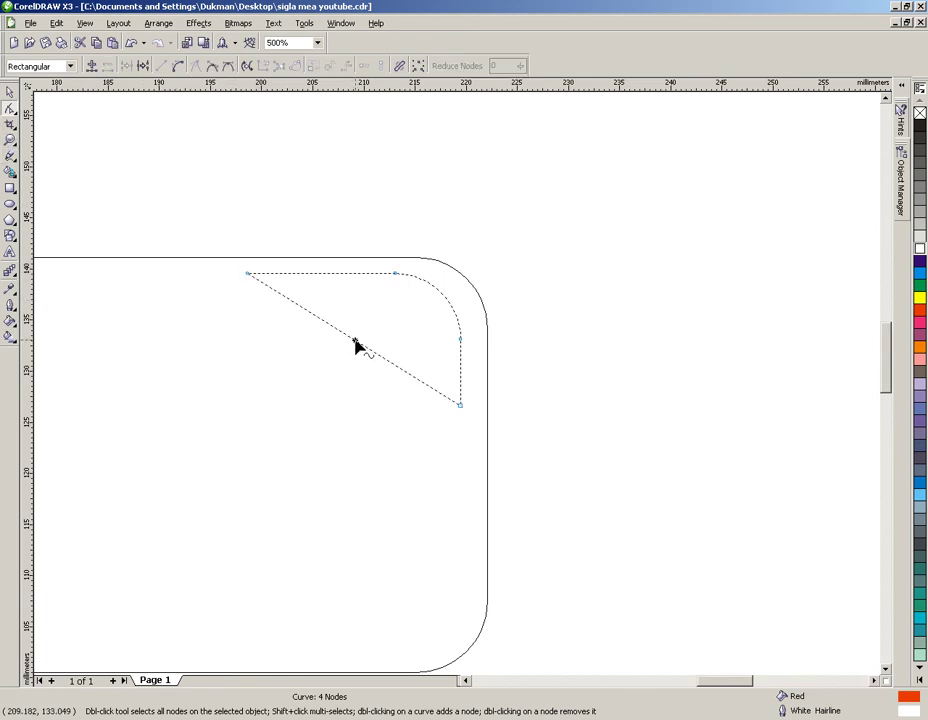
click(177, 67)
drag(363, 352, 389, 338)
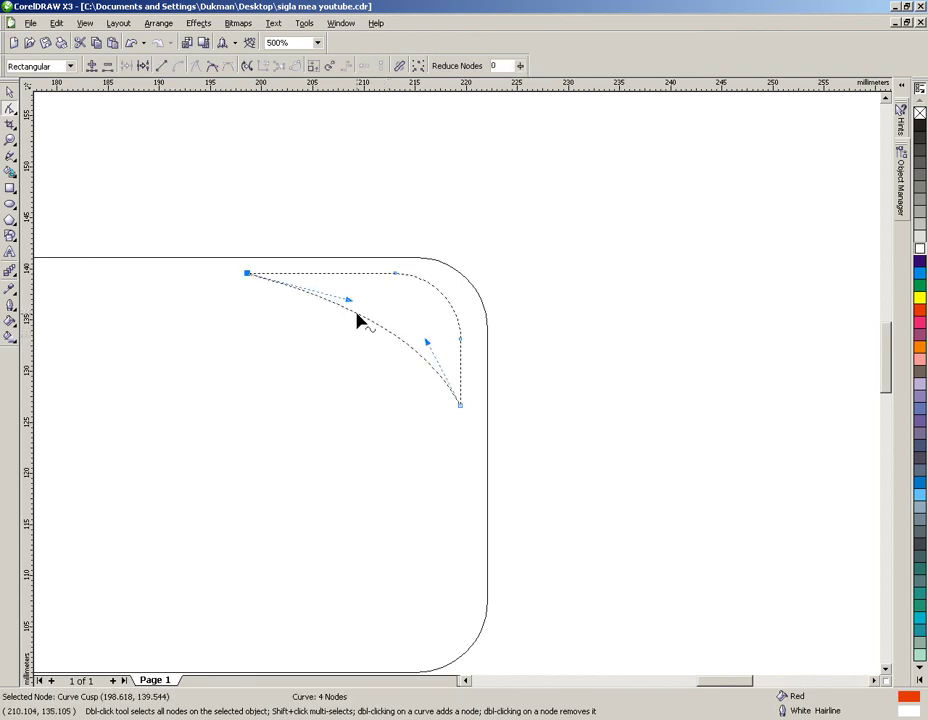
Switch the view back to Enhanced with Overprints and fill the corner highlight shape with white
click(9, 92)
click(84, 23)
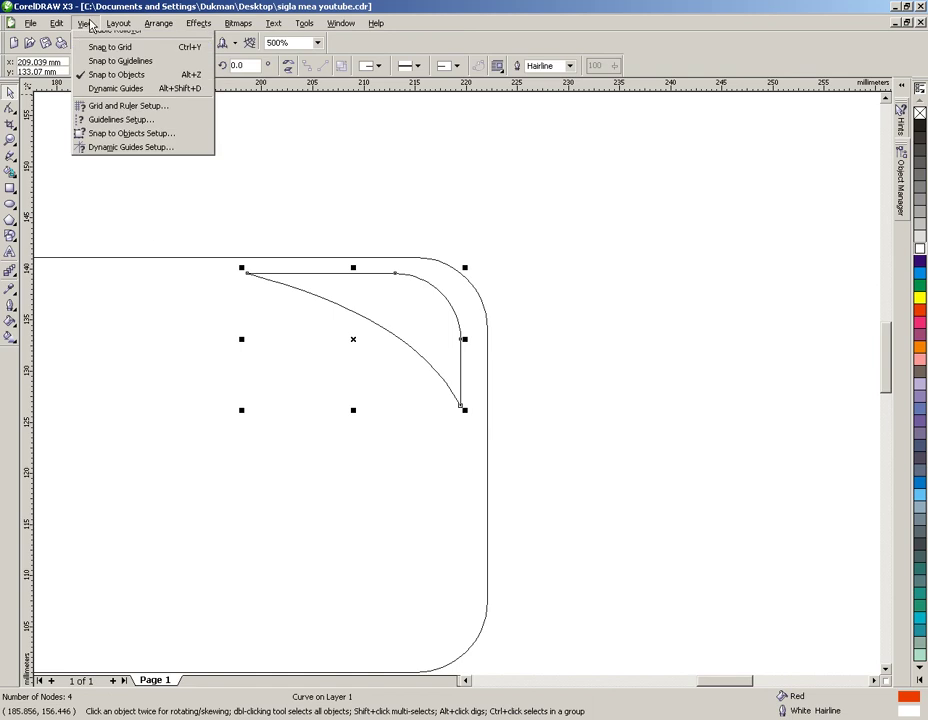
click(94, 111)
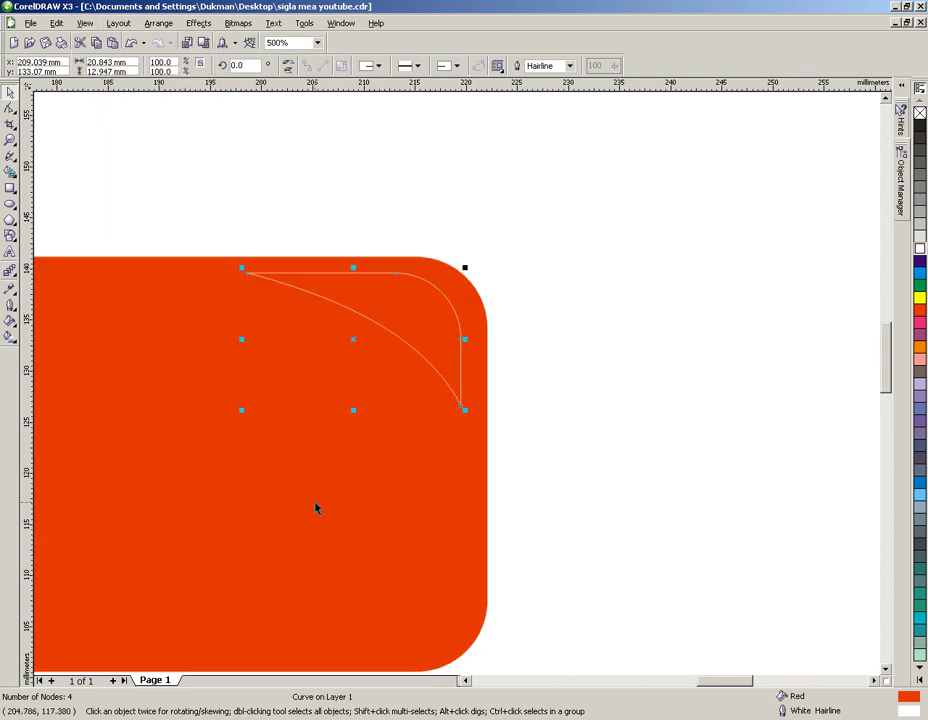
click(414, 373)
click(441, 342)
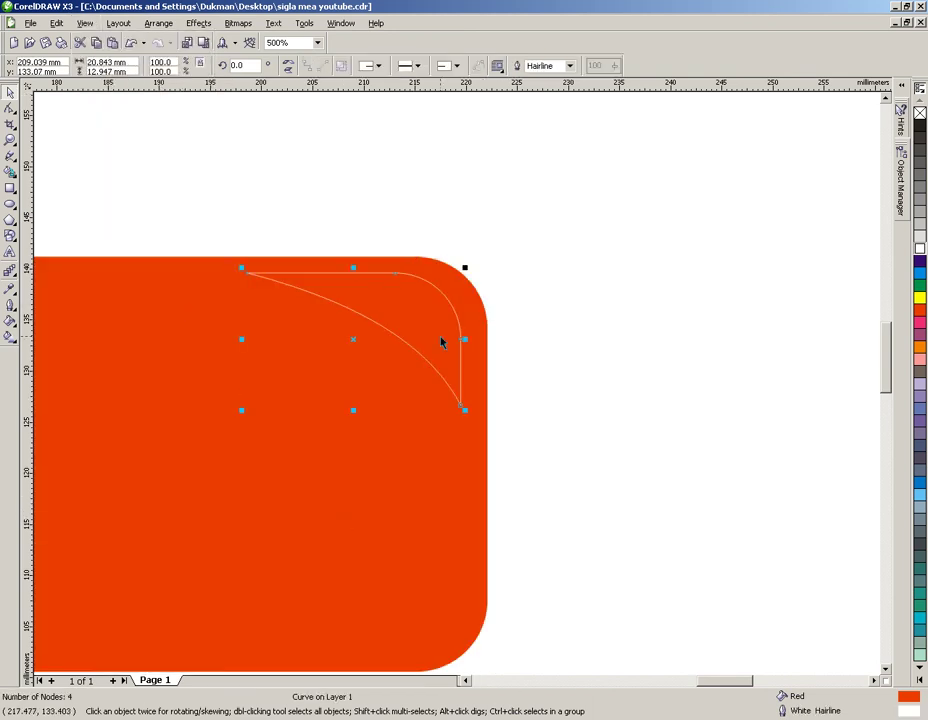
click(919, 248)
Convert the white highlight to a 300 dpi RGB Color (24-bit) bitmap with anti-aliasing and a transparent background
click(238, 23)
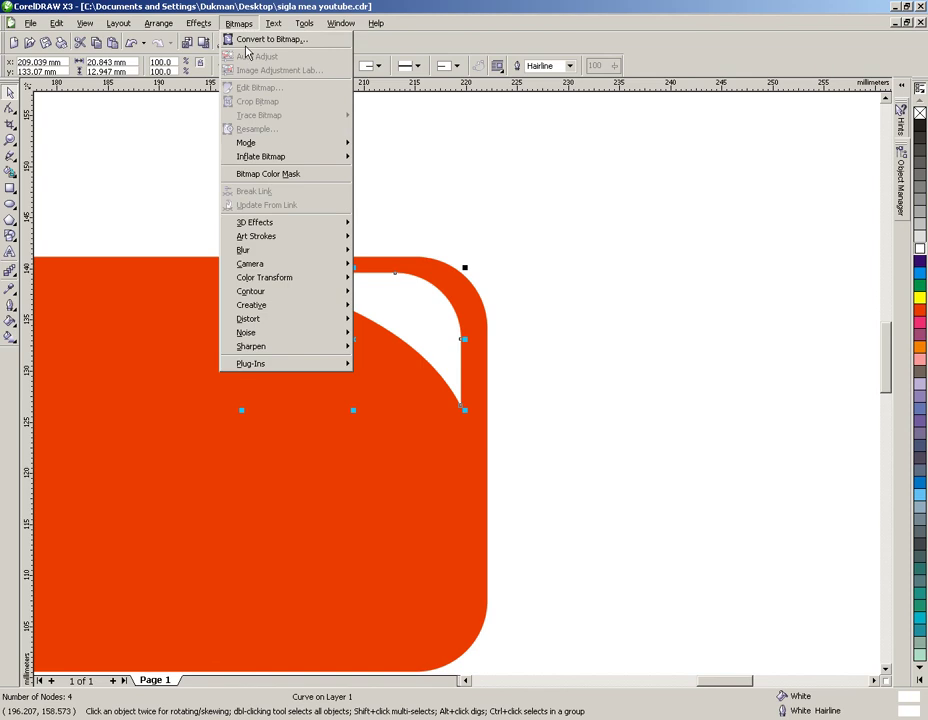
click(250, 38)
click(441, 449)
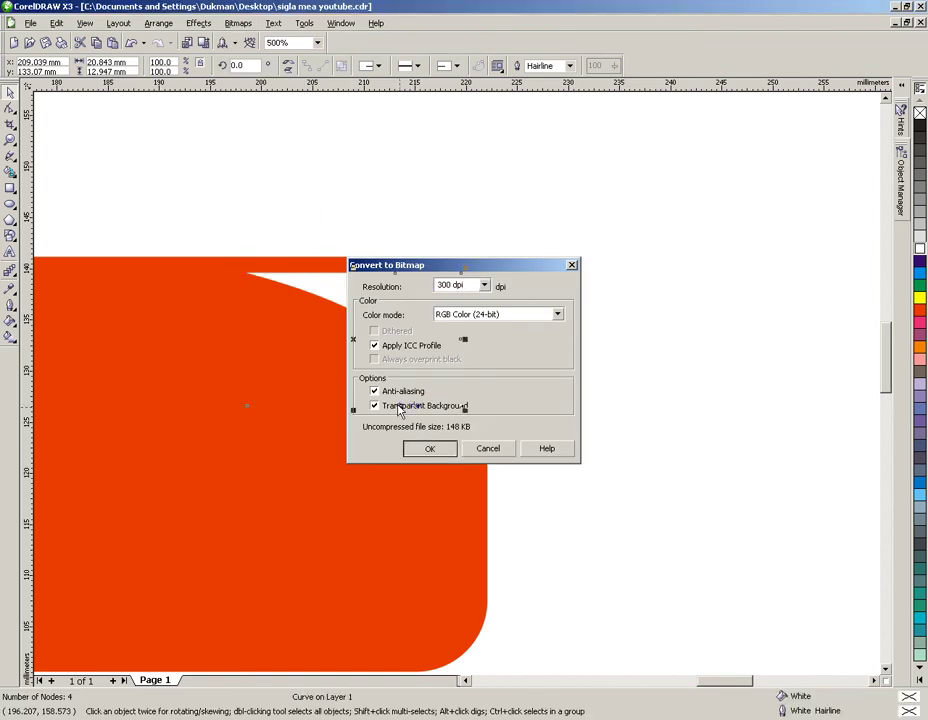
Apply a Gaussian Blur with an 18-pixel radius to the highlight bitmap, previewing it first
click(85, 23)
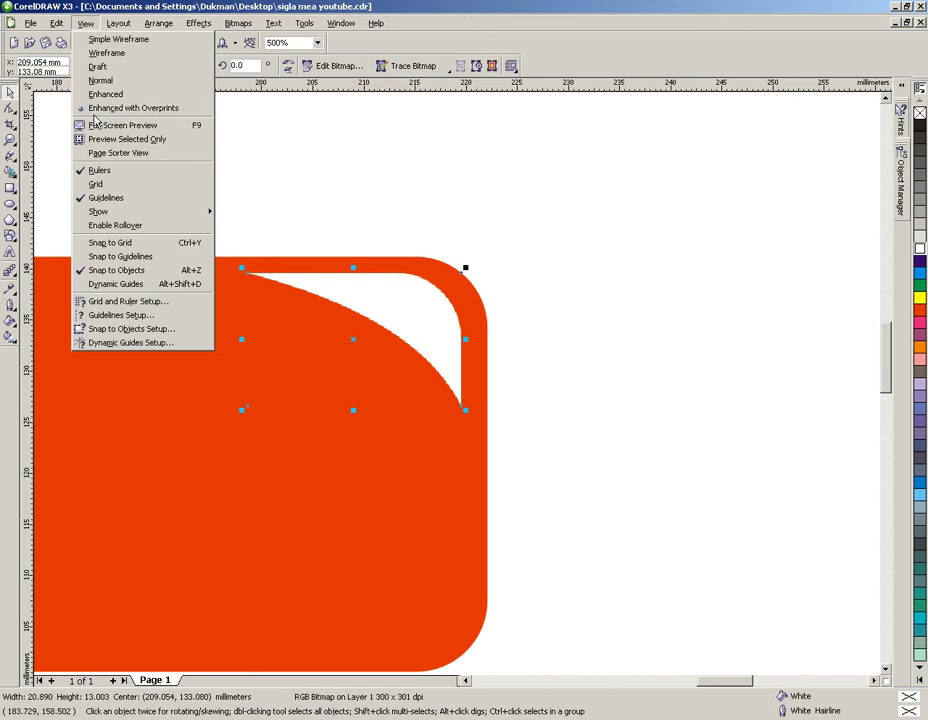
mouse_move(134, 24)
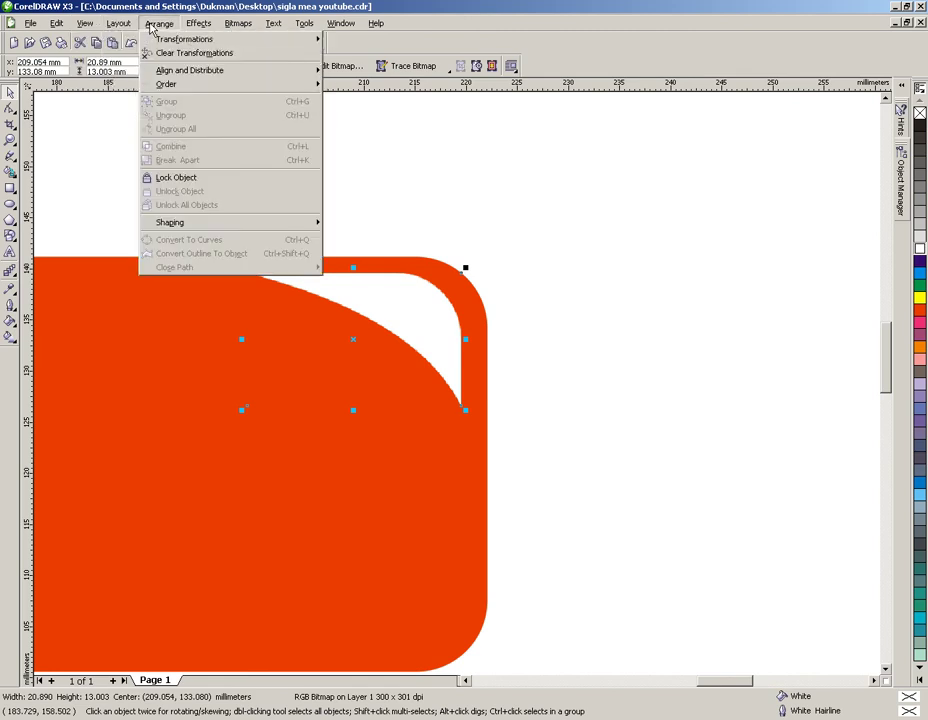
mouse_move(195, 27)
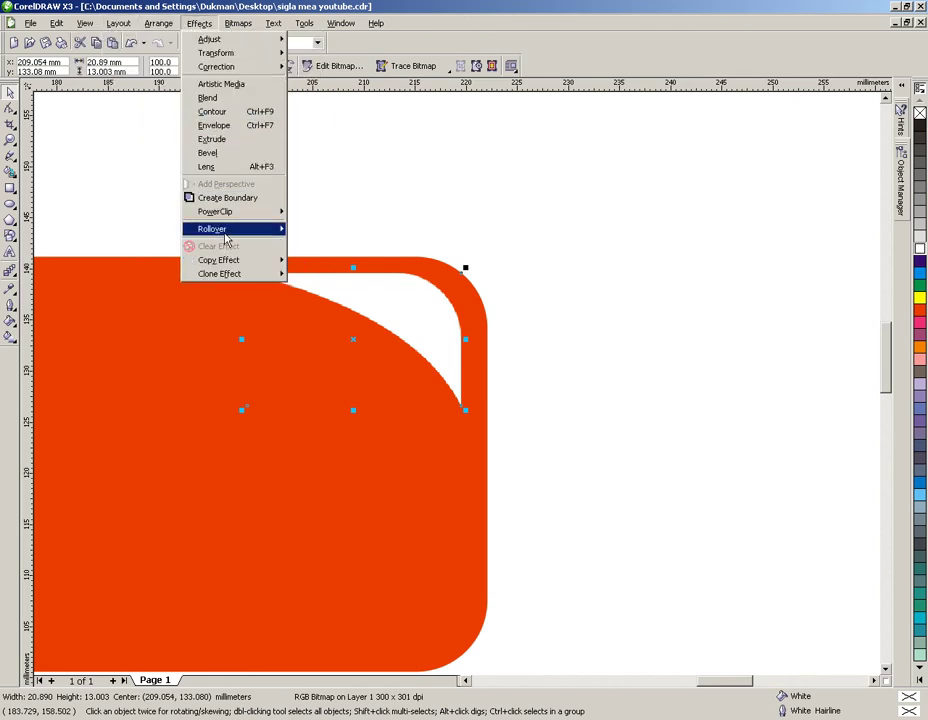
mouse_move(238, 27)
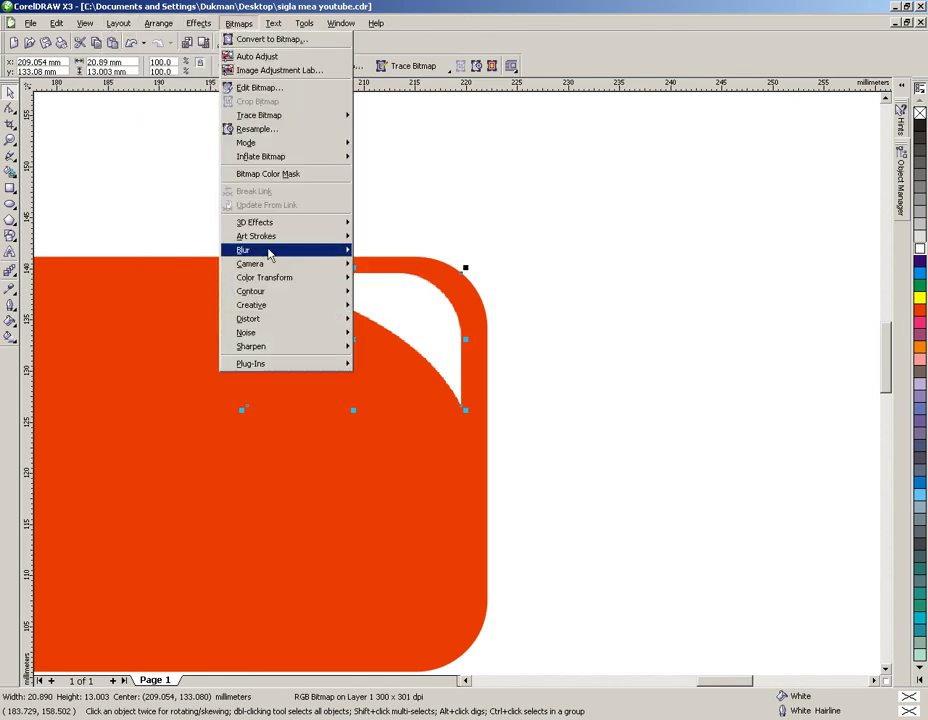
mouse_move(300, 250)
click(413, 267)
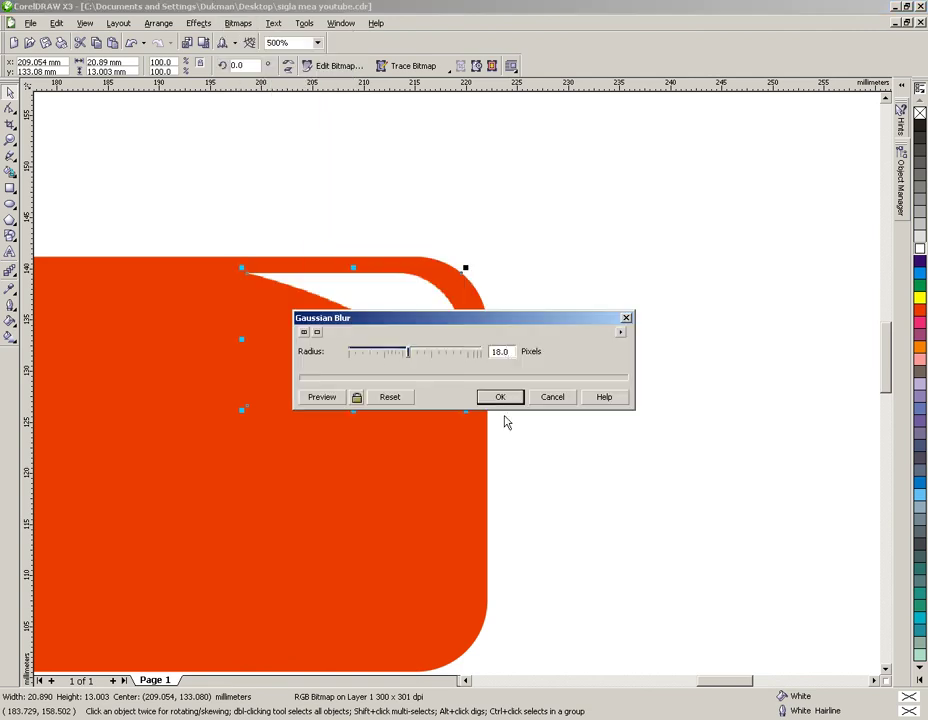
drag(510, 340, 604, 443)
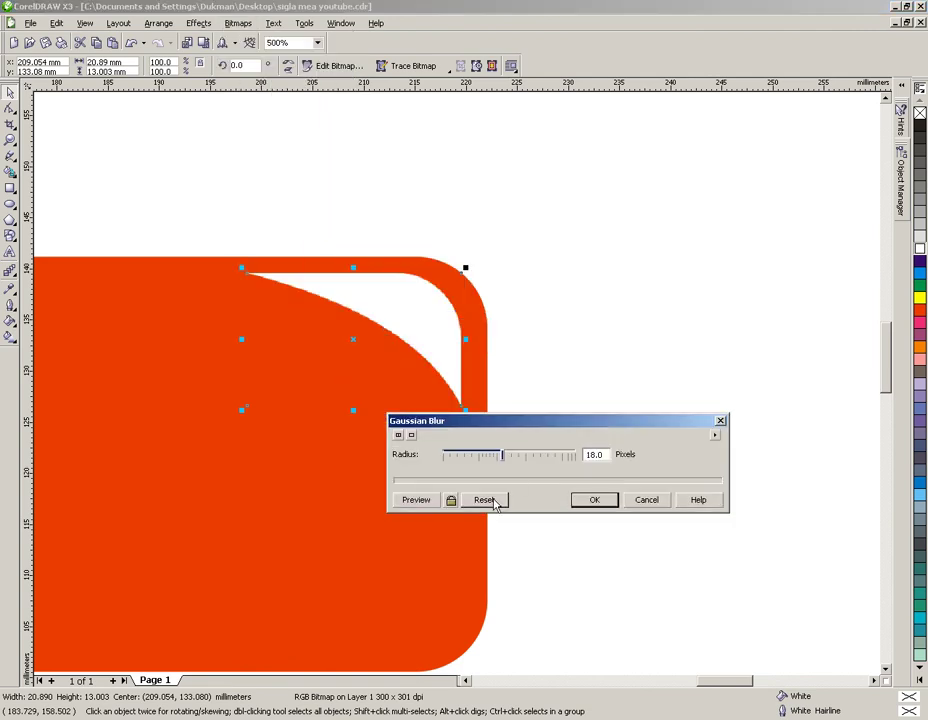
click(418, 502)
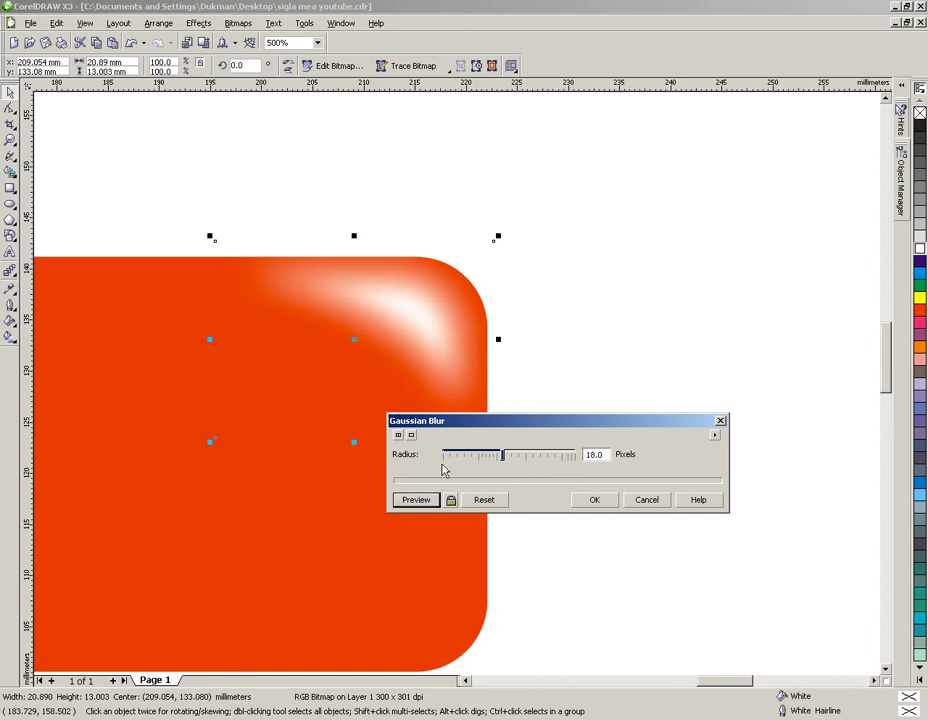
click(592, 499)
Move the blurred highlight slightly inward from the corner and trim its bitmap boundary to the red rectangle's upper and right edges
mouse_move(414, 321)
mouse_down()
mouse_move(403, 342)
mouse_move(412, 331)
mouse_up()
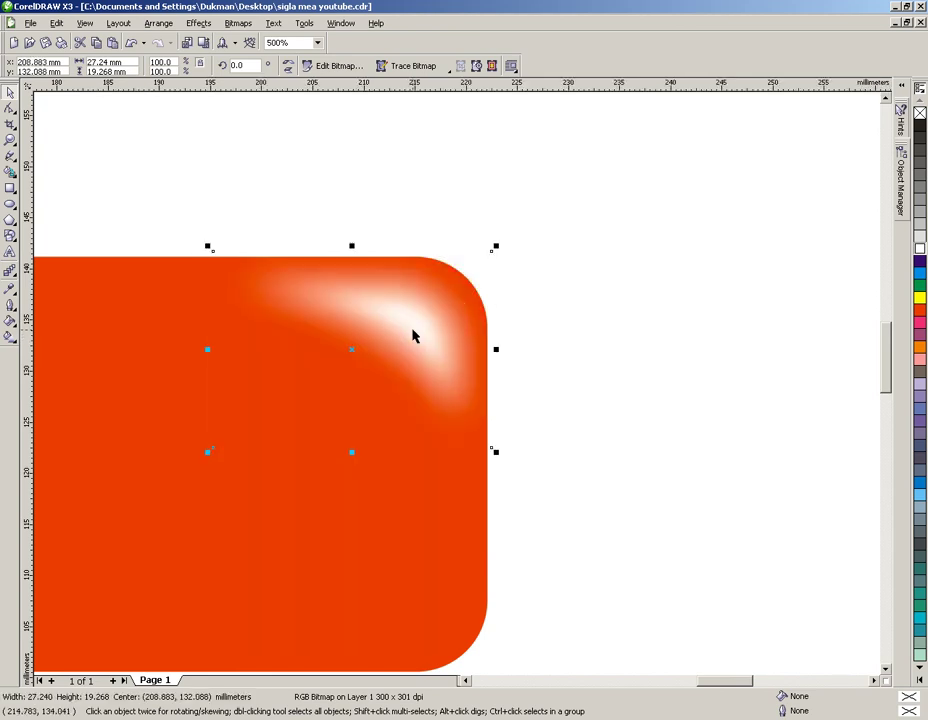
click(10, 107)
drag(403, 183, 487, 447)
drag(153, 205, 489, 258)
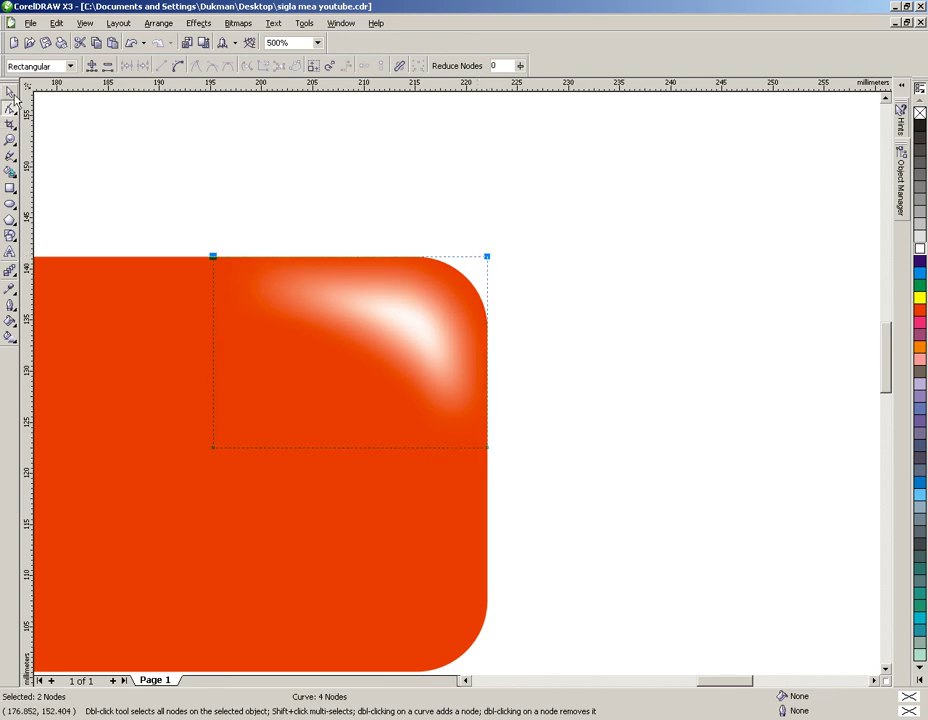
key(space)
click(245, 191)
key(F4)
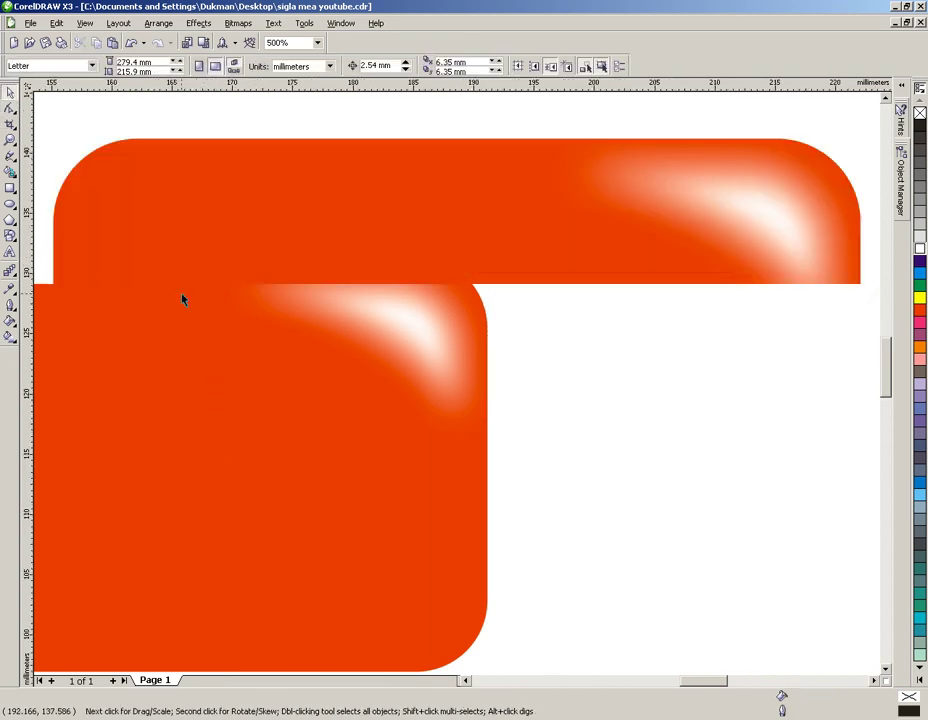
Add the artistic text "Tube" in 24 pt Arial on the red rectangle and make it bold
key(F8)
click(178, 346)
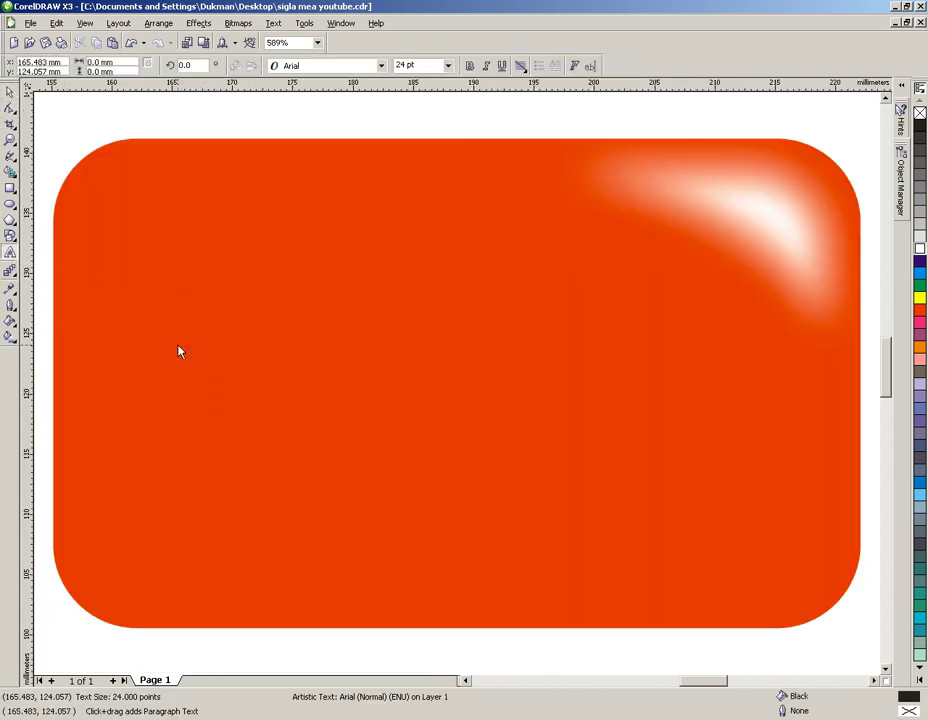
text(Tube)
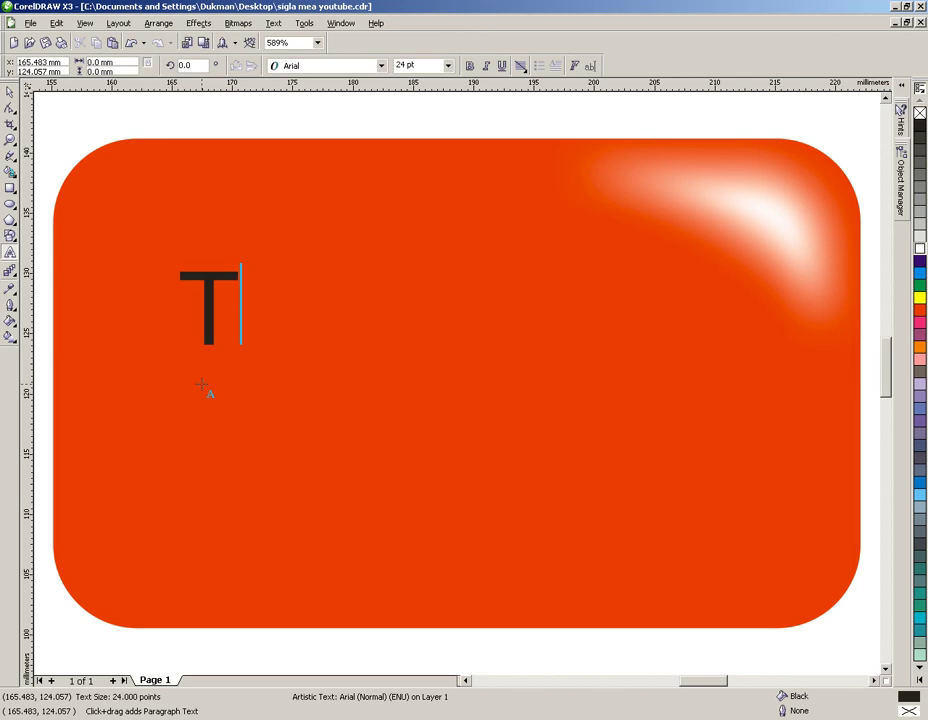
click(9, 93)
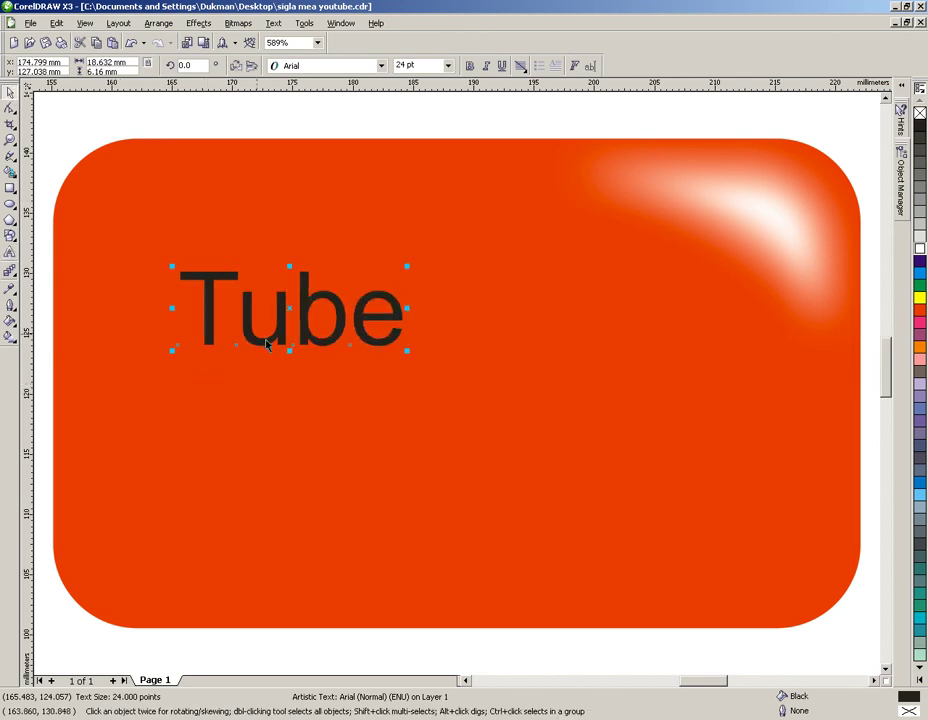
key(ctrl+b)
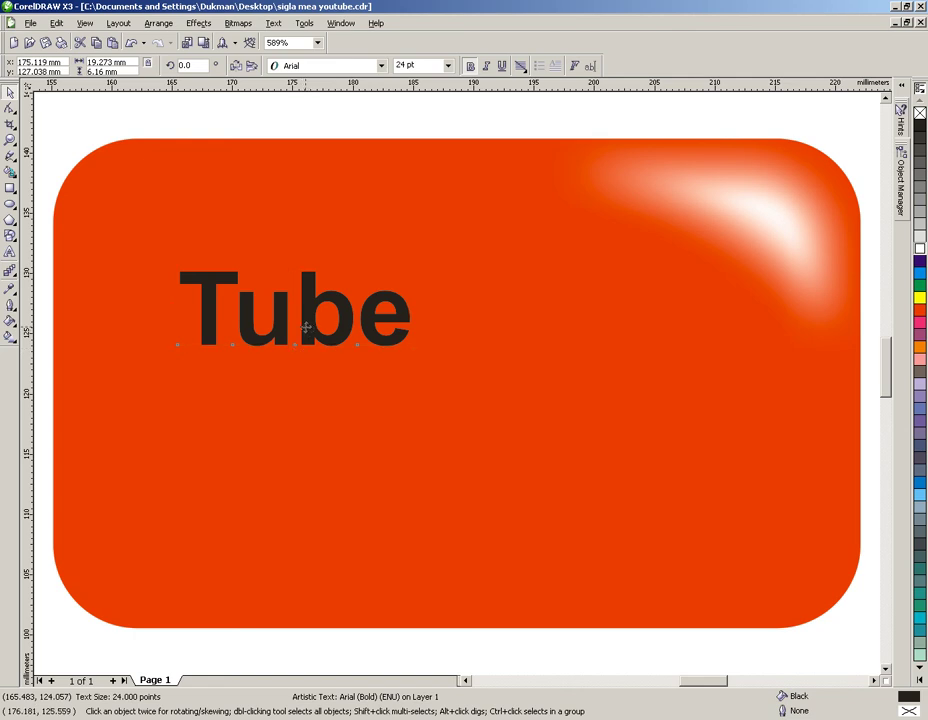
Enlarge the "Tube" text to about 58 pt and center it horizontally and vertically on the red rectangle
drag(310, 330, 232, 288)
drag(337, 310, 501, 435)
shift+click(469, 536)
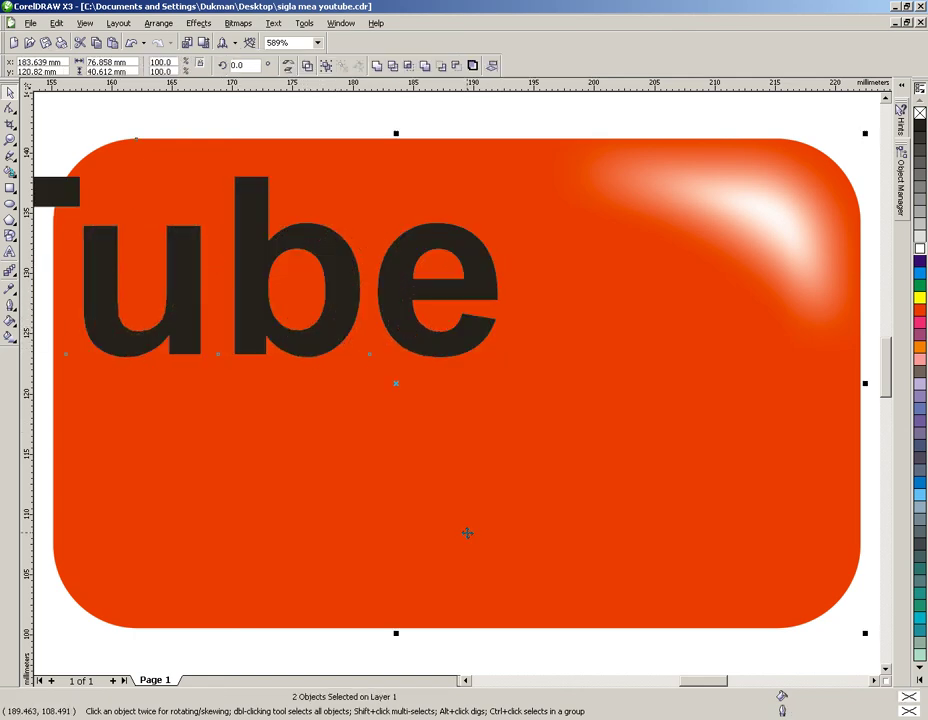
key(e)
key(c)
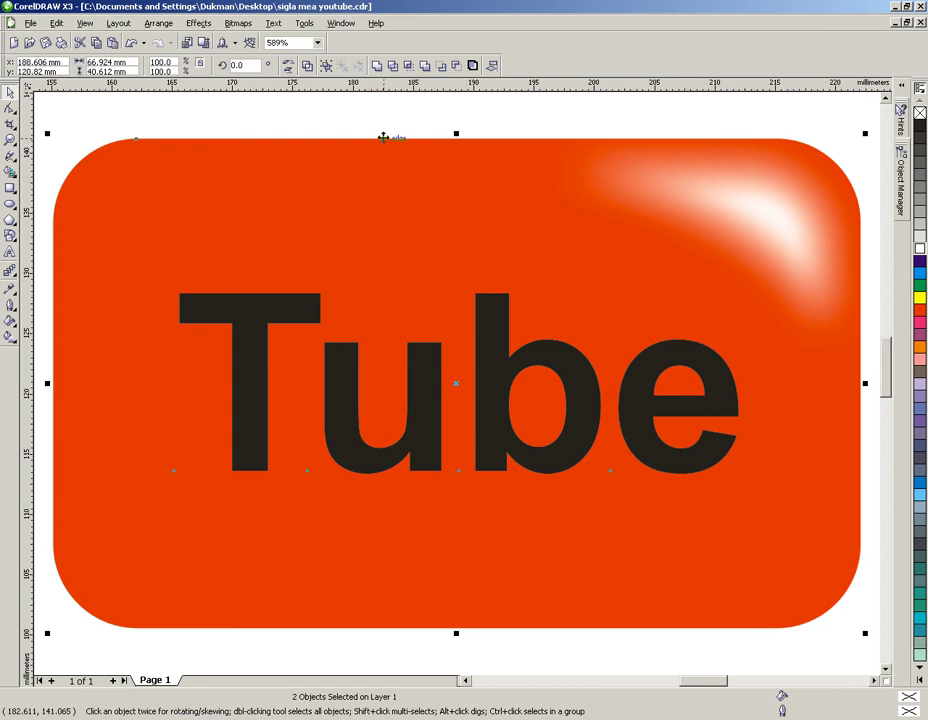
Move "Tube" toward the rectangle's upper-left corner and scale it proportionally to about 63 pt
click(276, 364)
drag(258, 396, 190, 374)
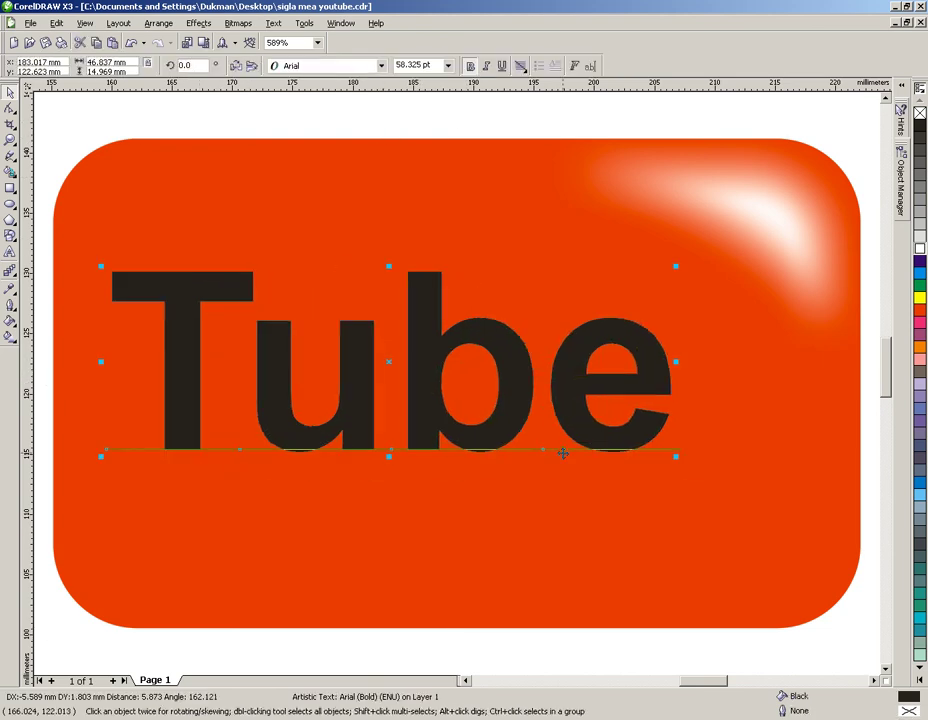
drag(678, 456, 775, 508)
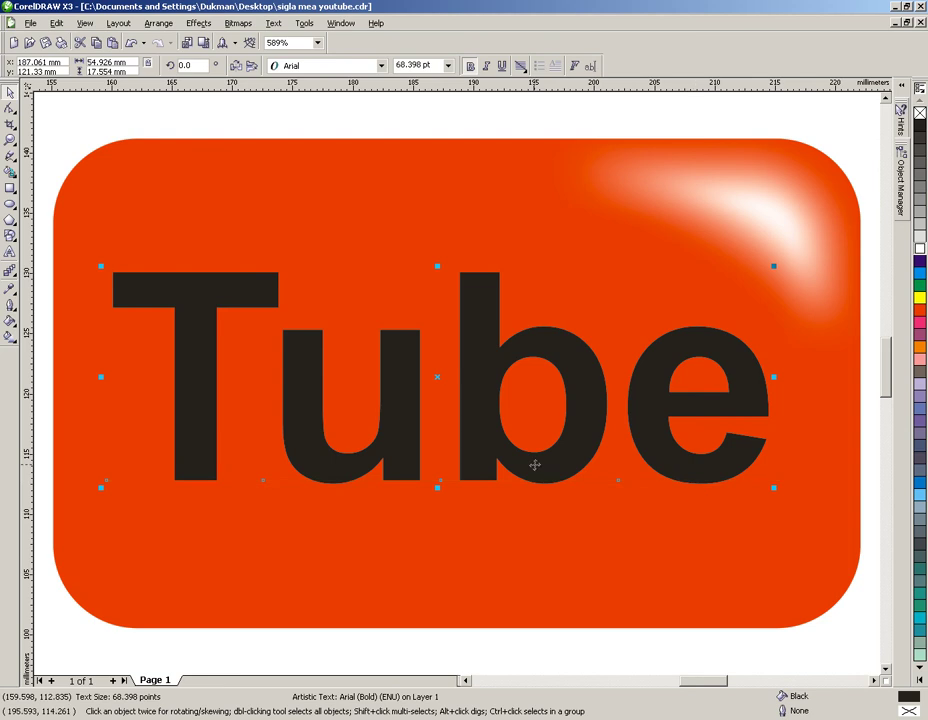
click(773, 490)
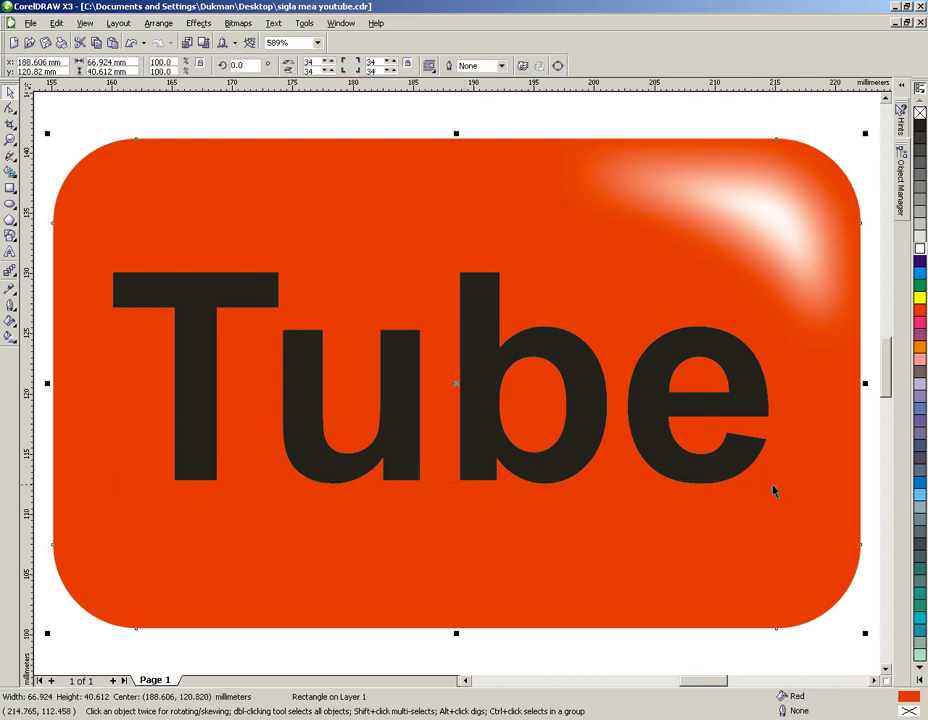
click(773, 490)
drag(774, 488, 716, 472)
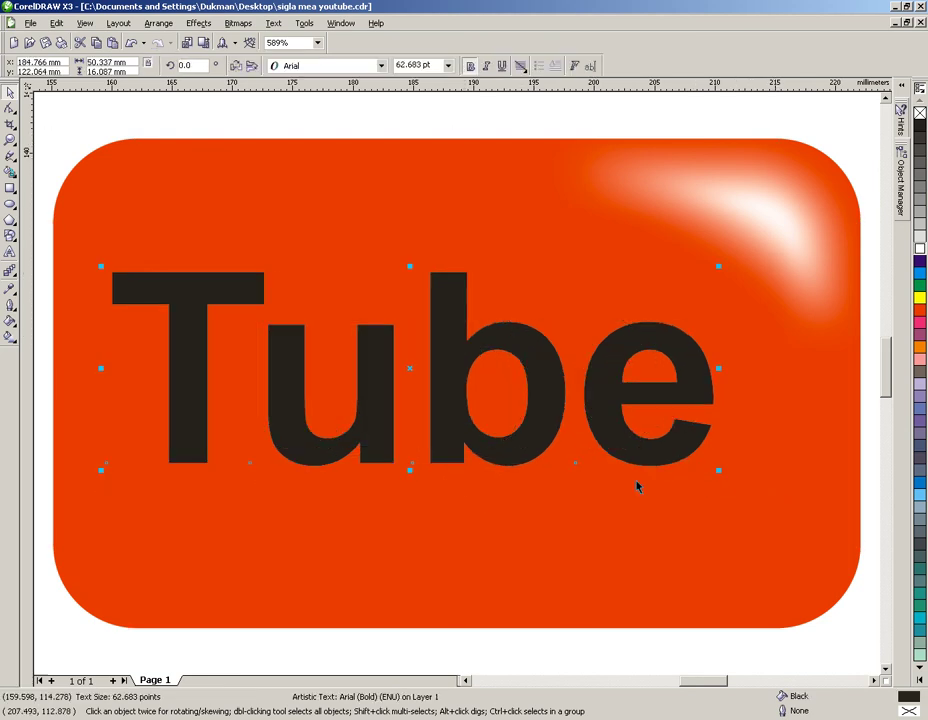
Stretch "Tube" vertically to about 20.7 mm high and center it on the red rectangle again
drag(410, 474, 409, 527)
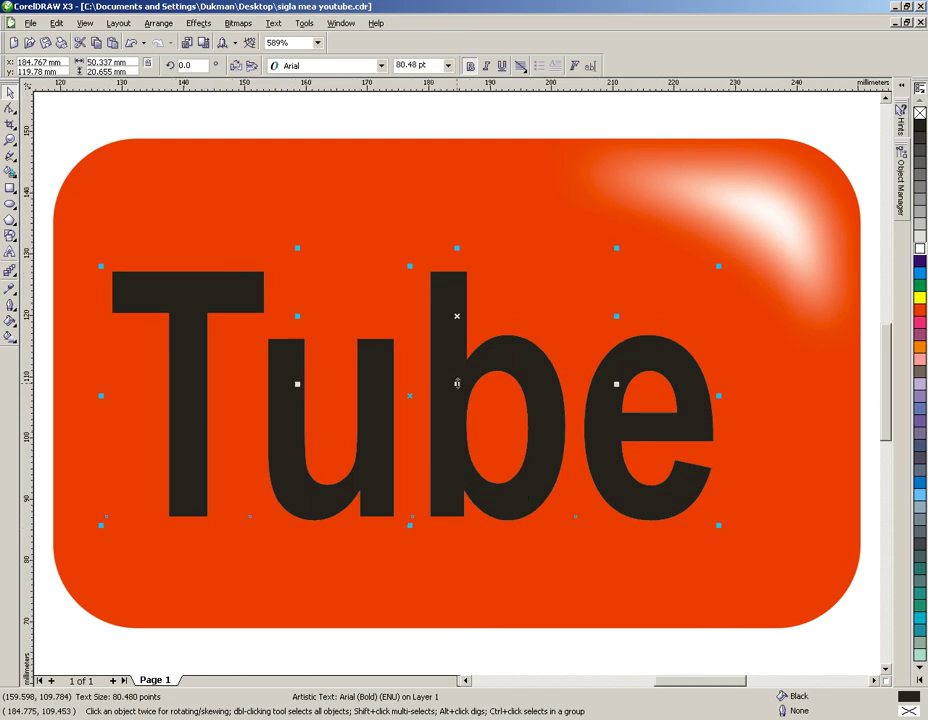
scroll(430, 400, down, 4)
scroll(457, 383, up, 2)
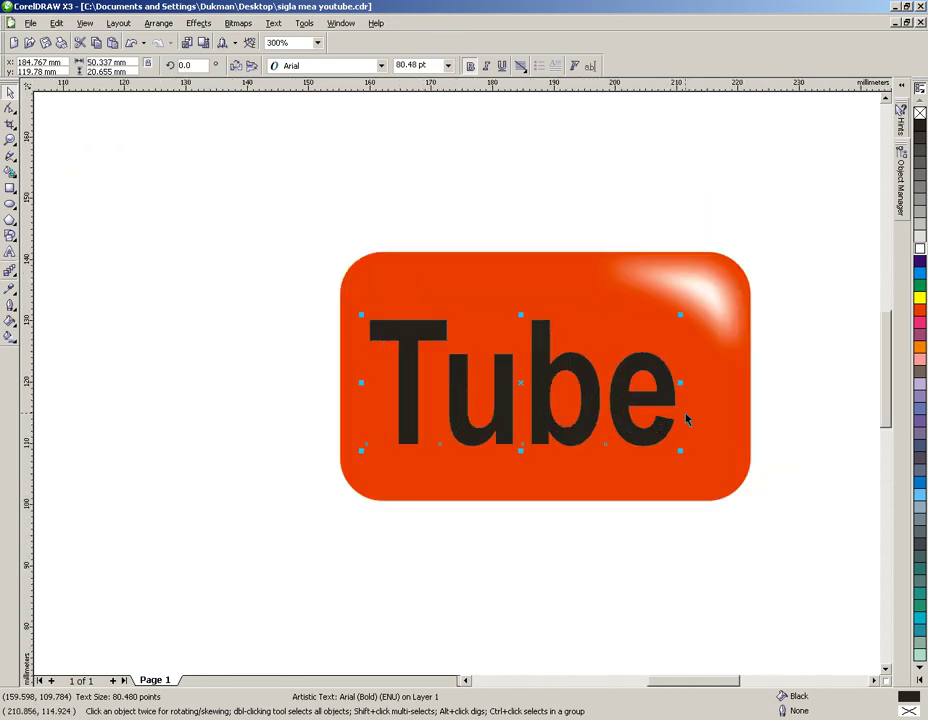
shift+click(733, 408)
key(e)
key(c)
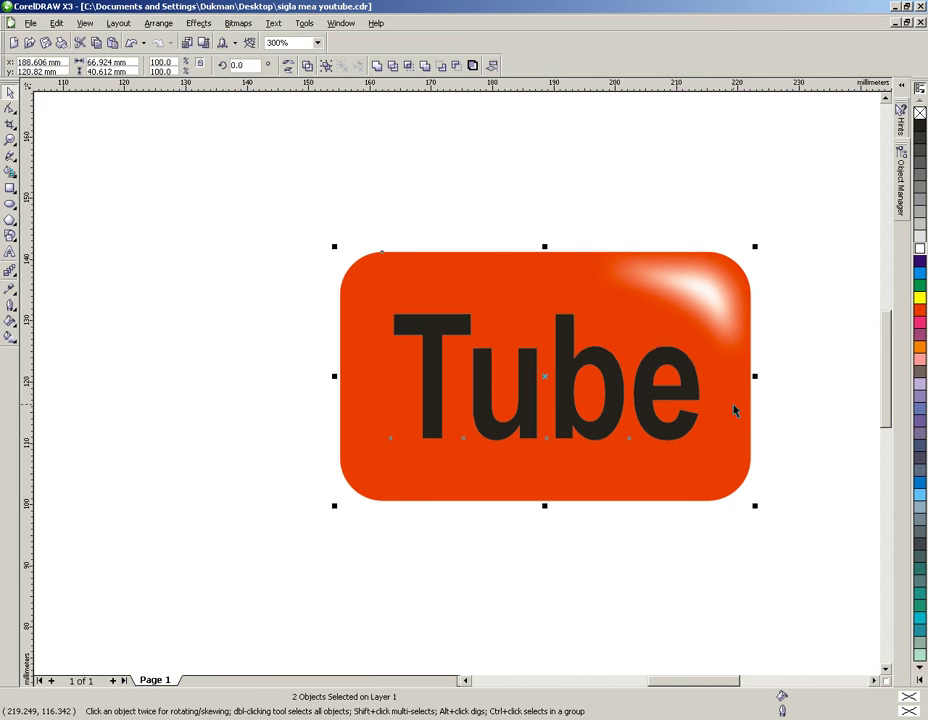
Stretch "Tube" slightly taller, scale it down to about 47.5 by 20.7 mm, and recenter it on the red rectangle
click(607, 583)
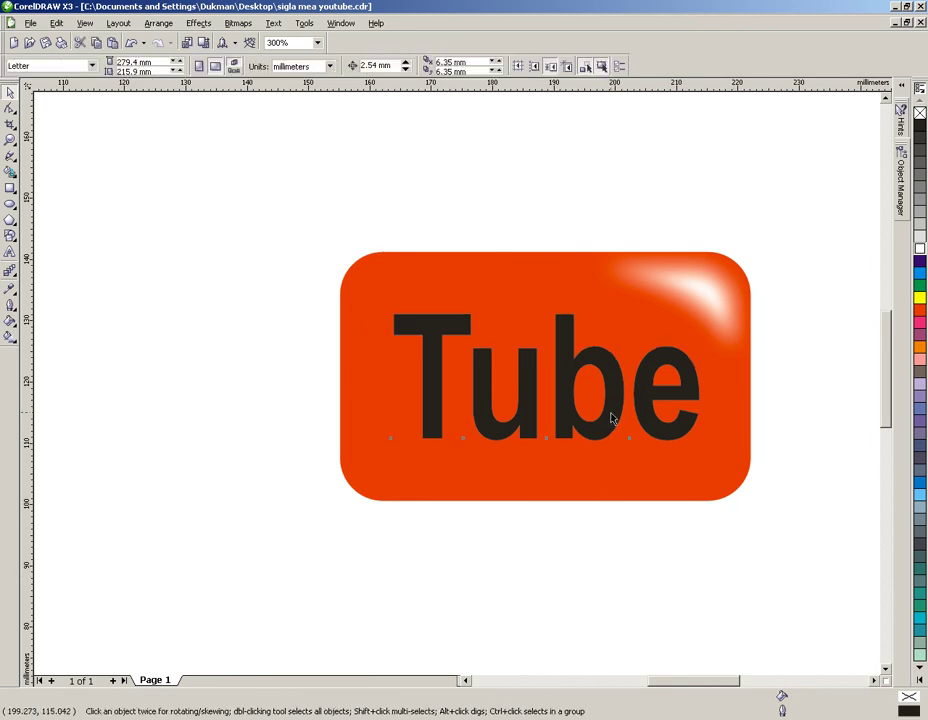
click(613, 420)
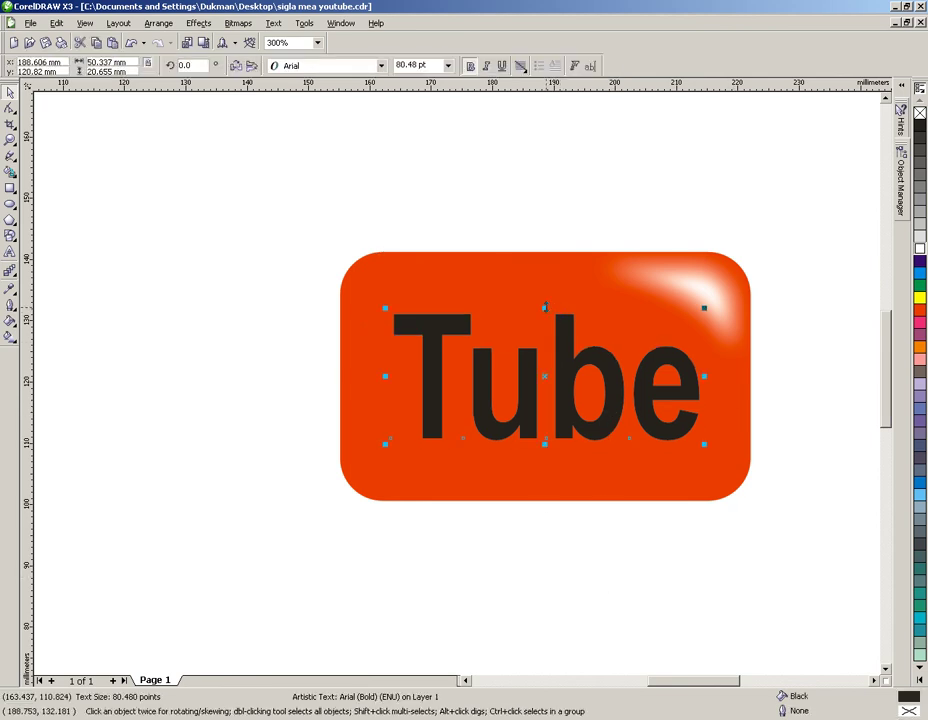
drag(544, 307, 544, 299)
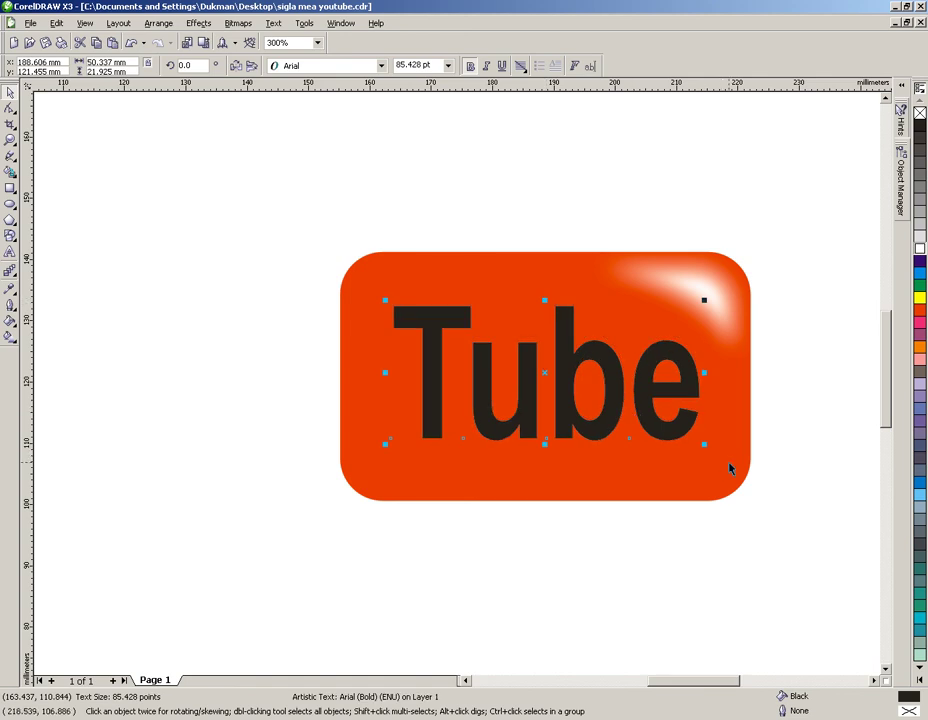
drag(705, 445, 686, 437)
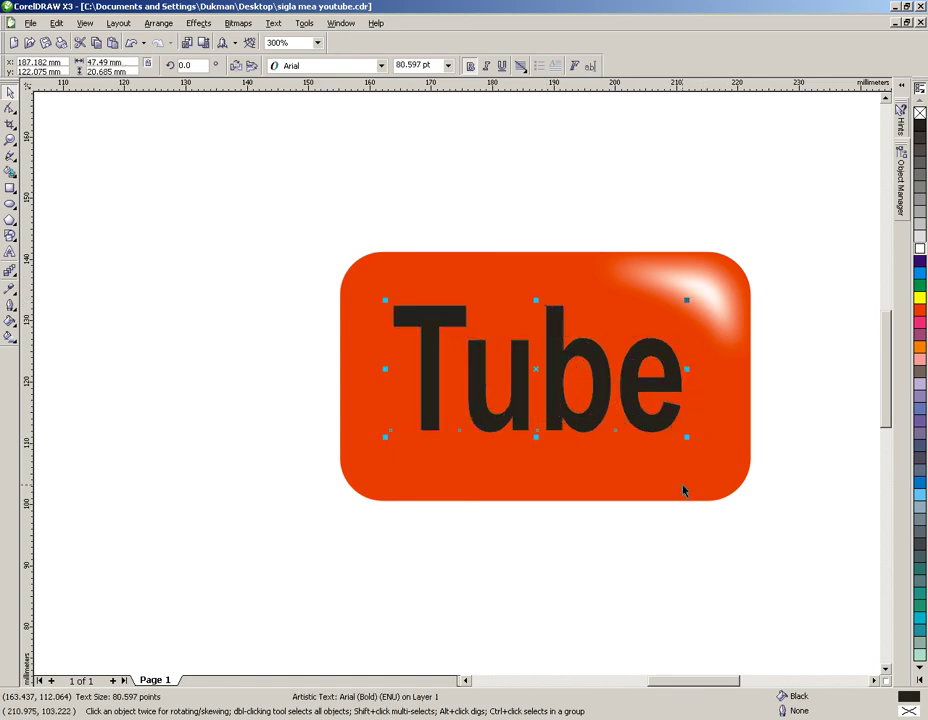
shift+click(681, 494)
click(657, 526)
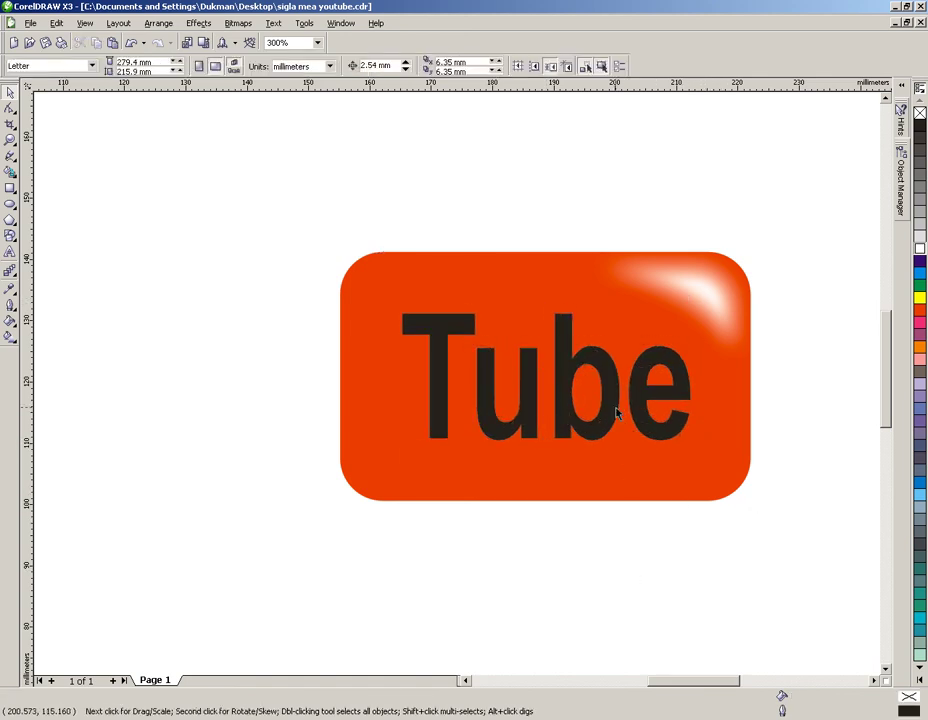
Shift "Tube" about 3 mm to the left of the red rectangle's center
click(615, 398)
drag(615, 398, 596, 400)
click(625, 563)
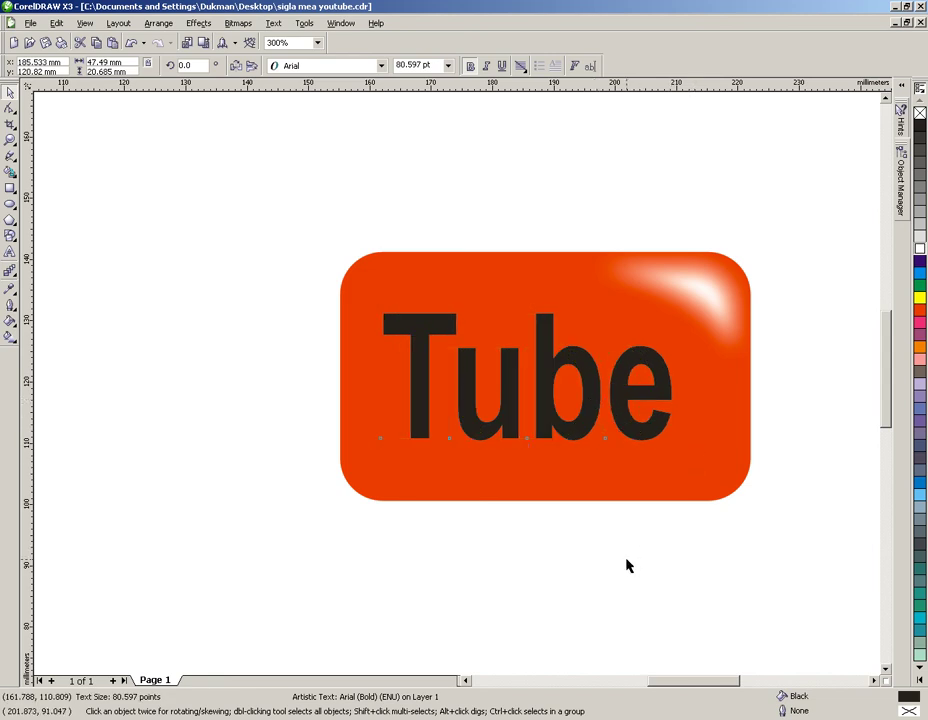
Place a copy of "Tube" level with the original, left of the red rectangle, and change its text to "You"
click(618, 408)
drag(620, 398, 255, 424)
click(10, 252)
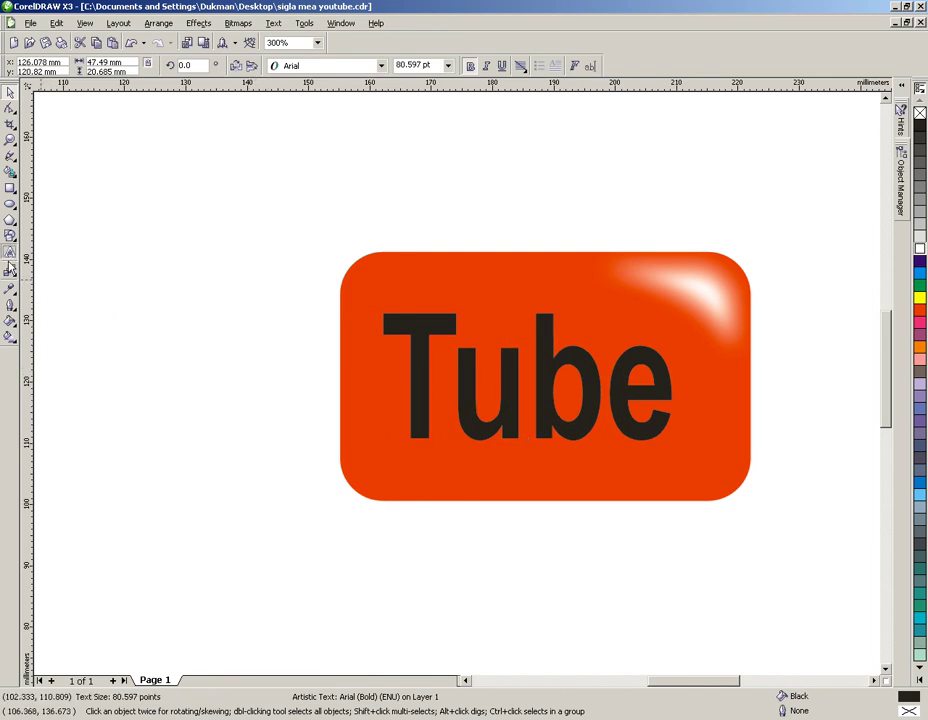
click(168, 368)
key(ctrl+a)
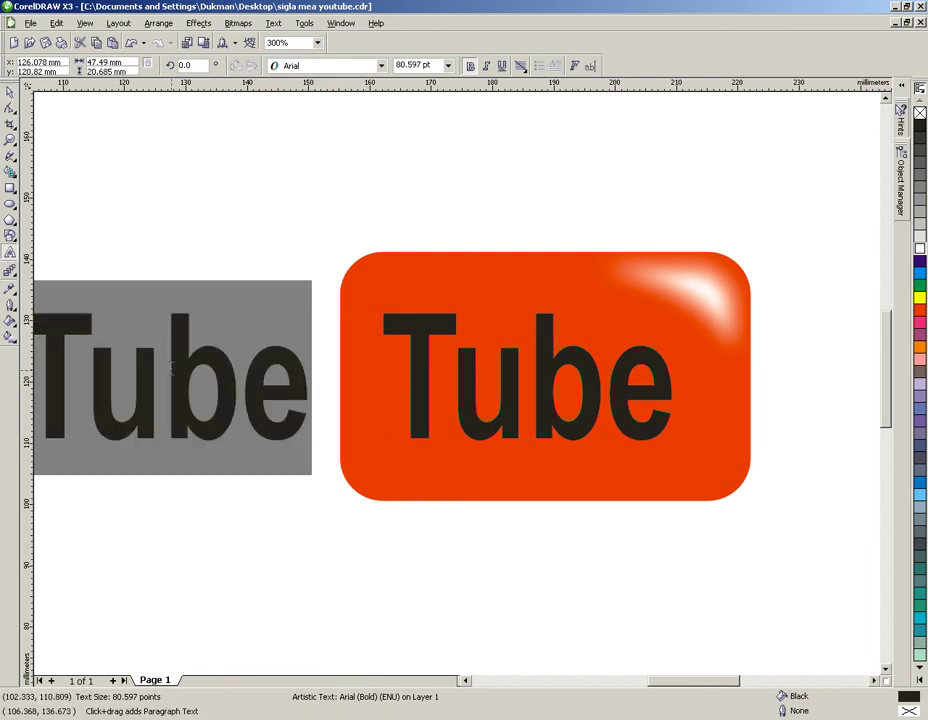
text(You)
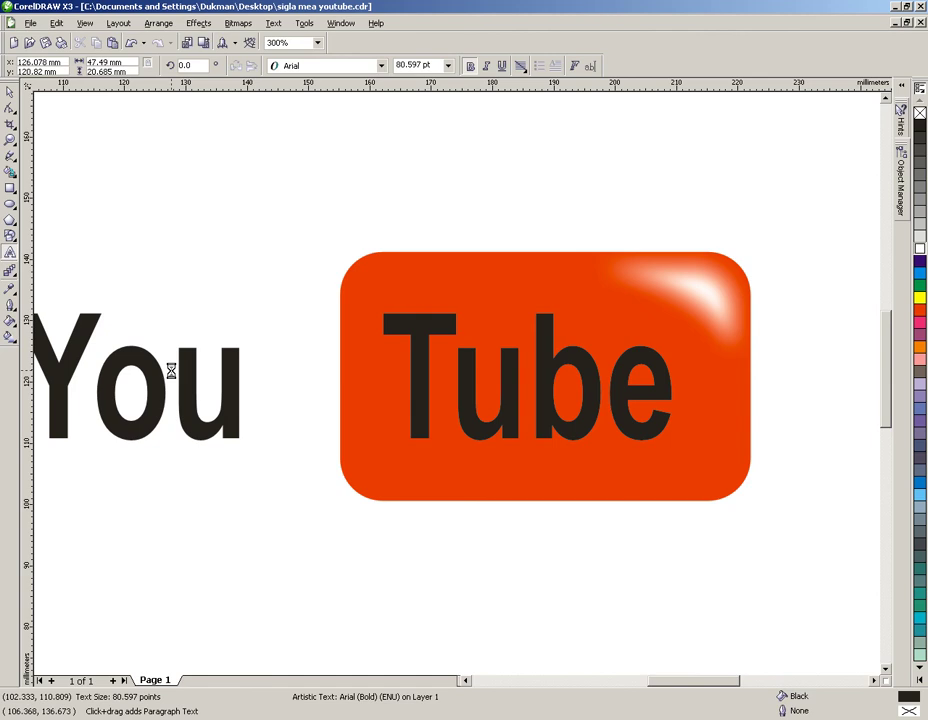
Move "You" about 12 mm right so it sits just beside the red rectangle, level with "Tube"
click(10, 93)
click(225, 415)
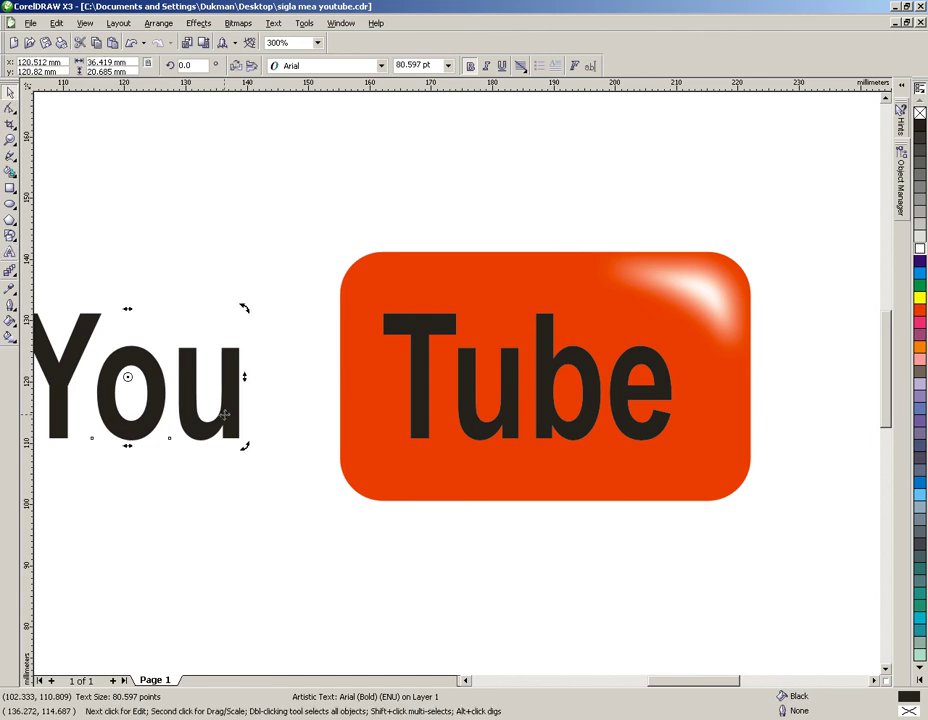
drag(225, 415, 296, 412)
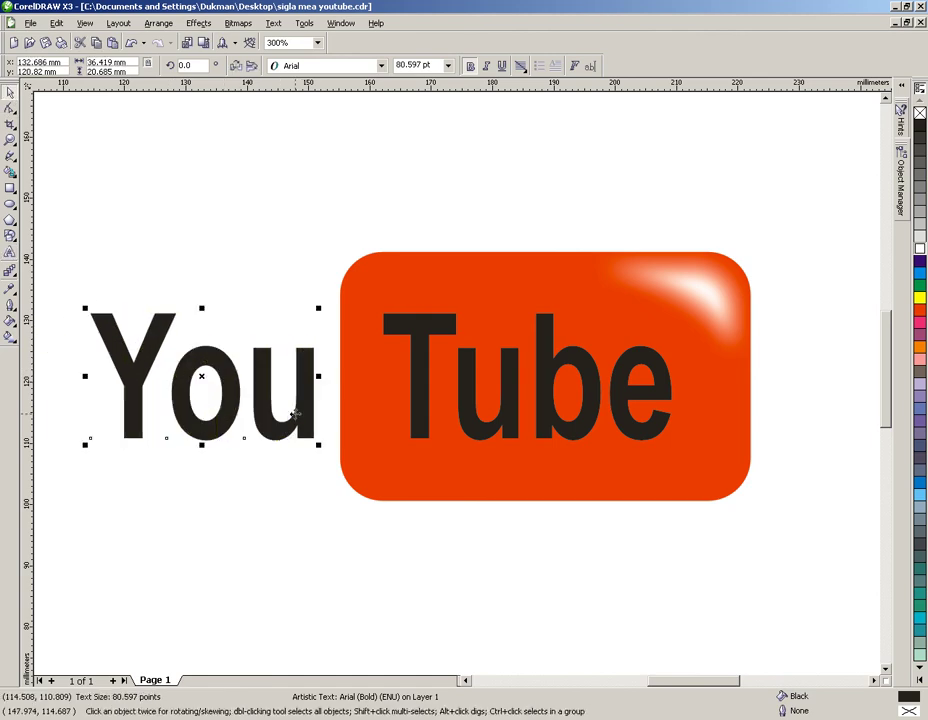
Fill the word "Tube" with white
click(422, 428)
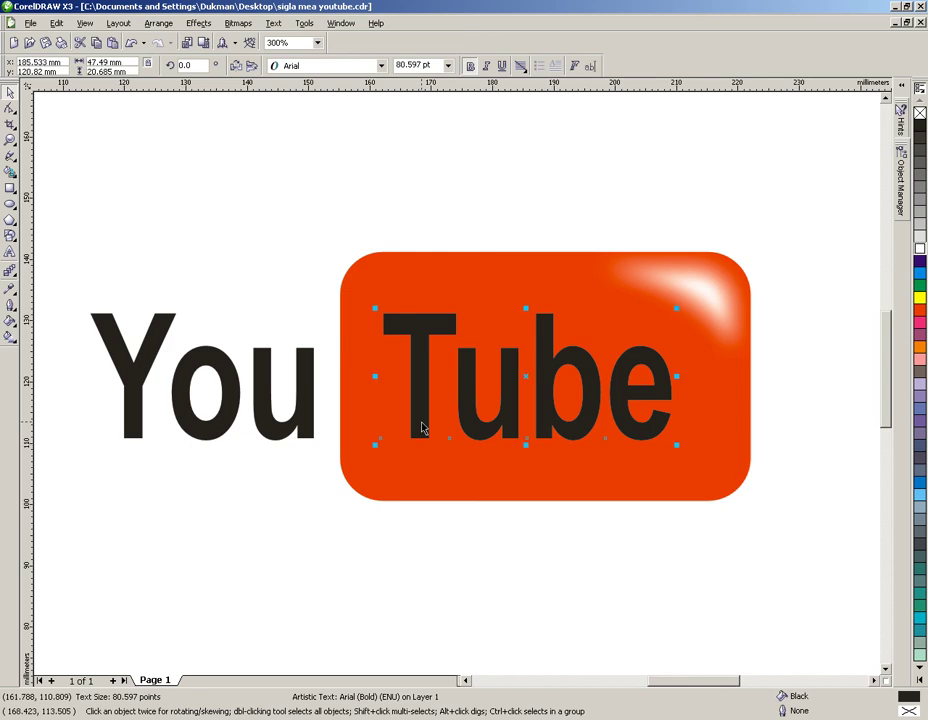
click(919, 241)
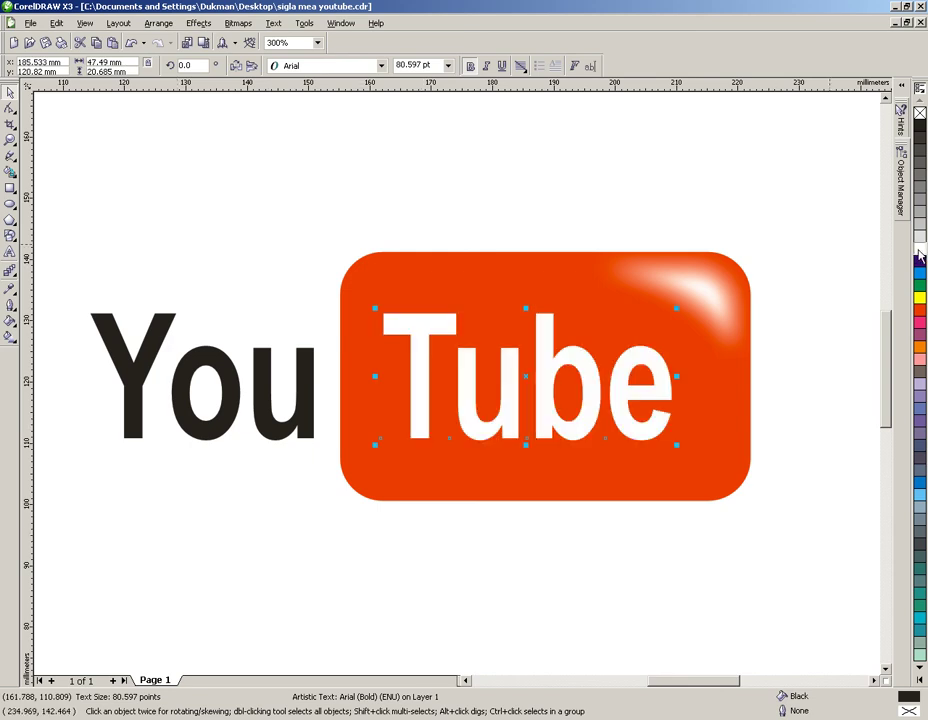
click(541, 160)
scroll(452, 388, down, 2)
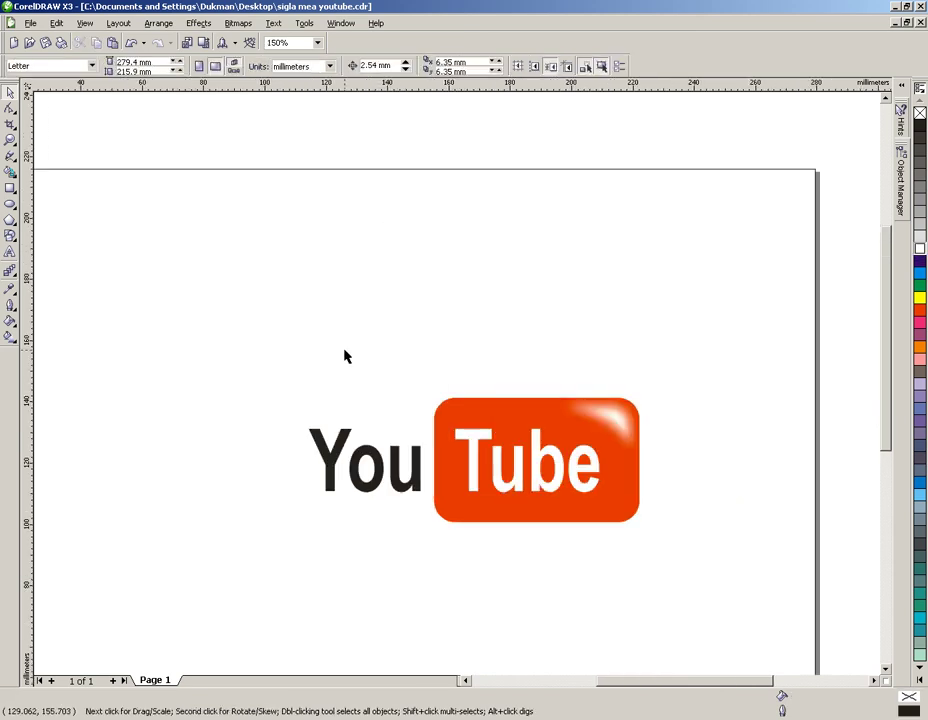
Draw a frame rectangle about 127 by 55 mm around the logo and move it to the page's empty upper-left area
click(10, 188)
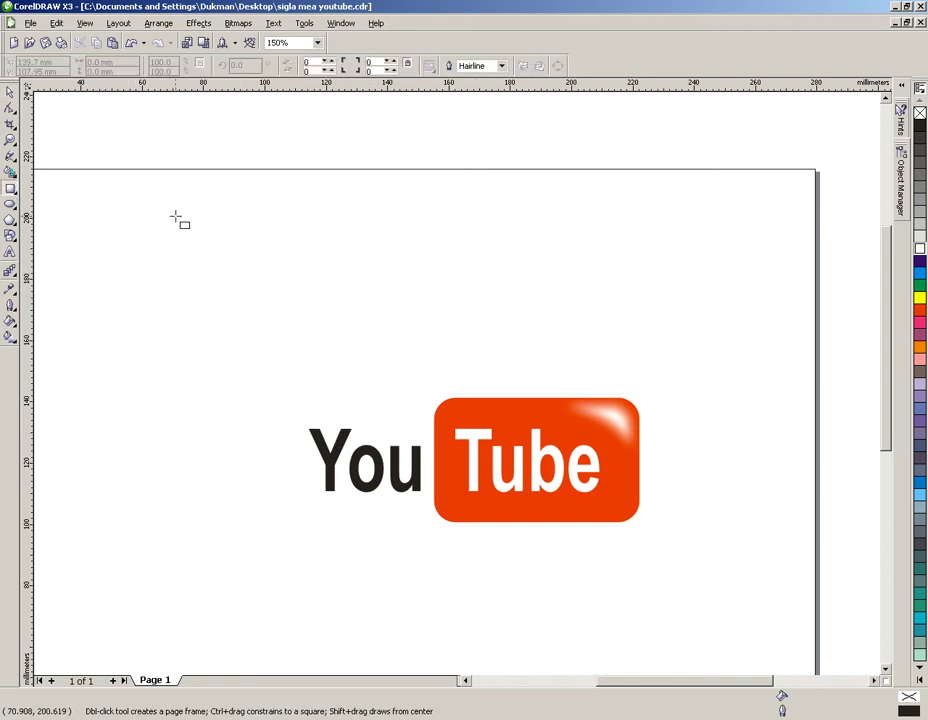
drag(284, 377, 673, 546)
click(9, 92)
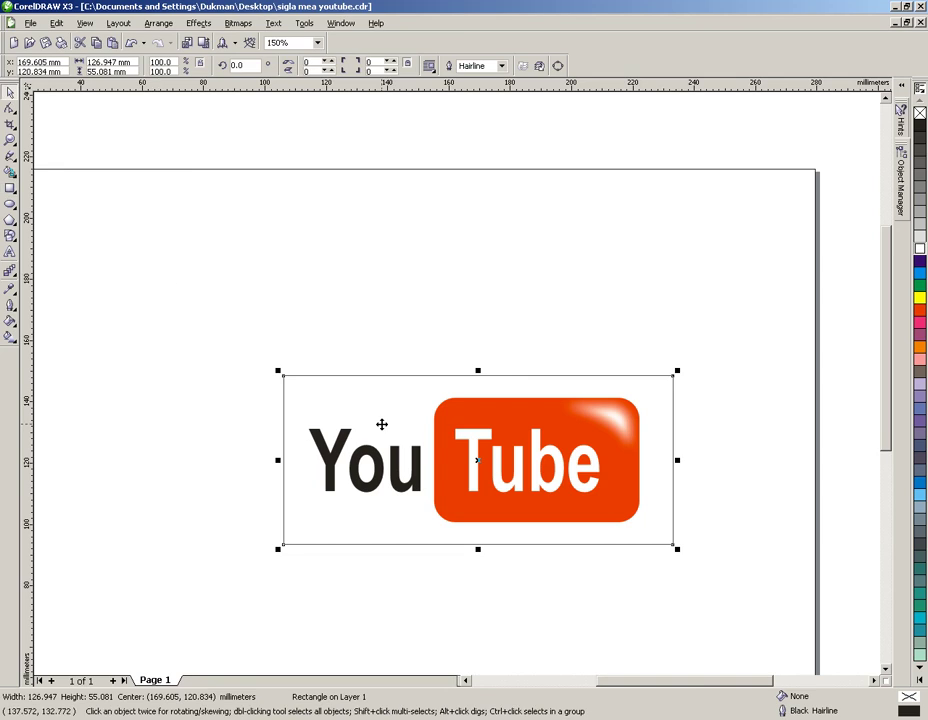
drag(379, 425, 151, 215)
Center the complete logo, kept together as one group, inside the frame rectangle
drag(718, 584, 231, 375)
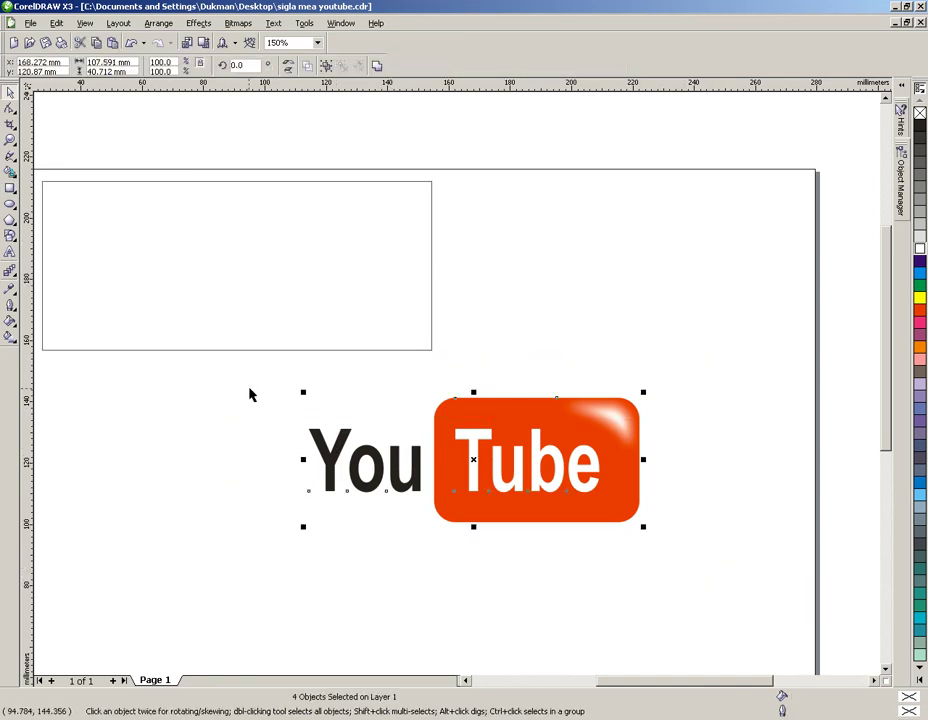
shift+click(287, 310)
key(e)
key(c)
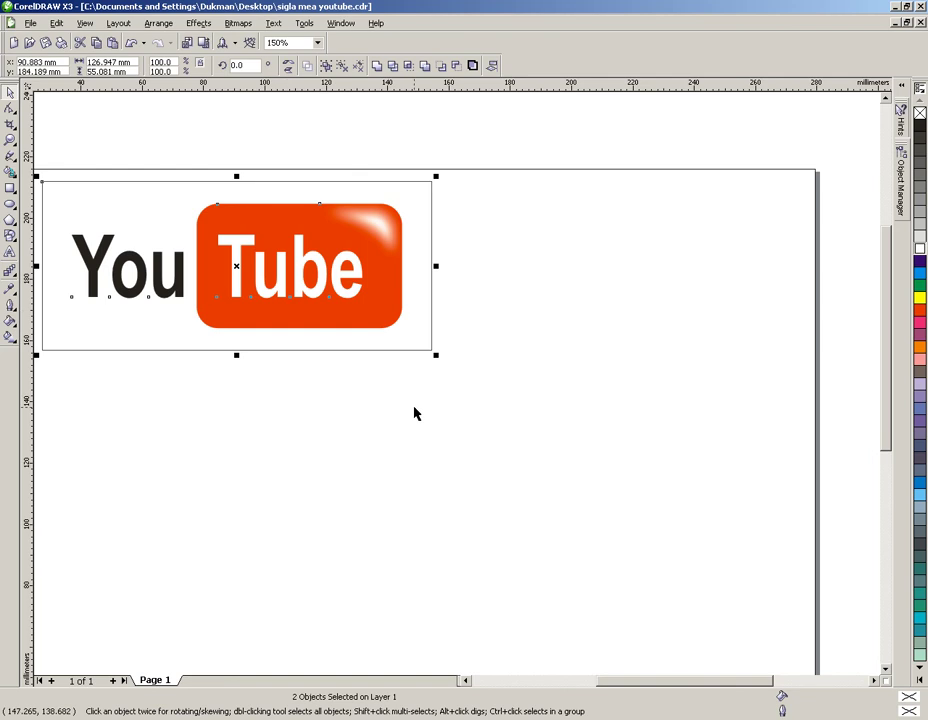
Group the logo with its frame and center the group on the page
key(ctrl+g)
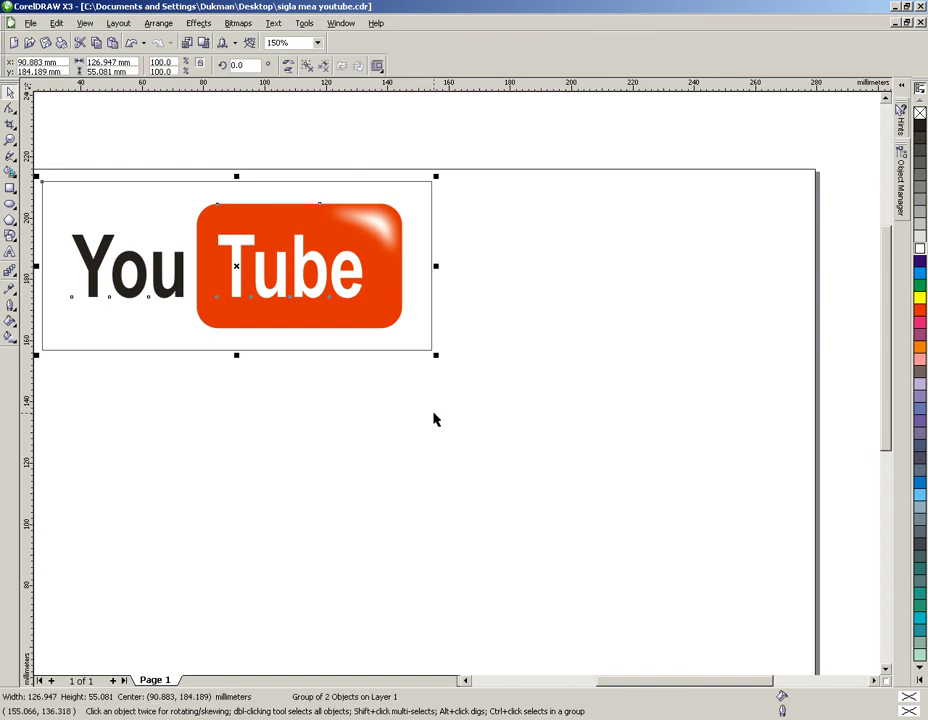
key(shift+F2)
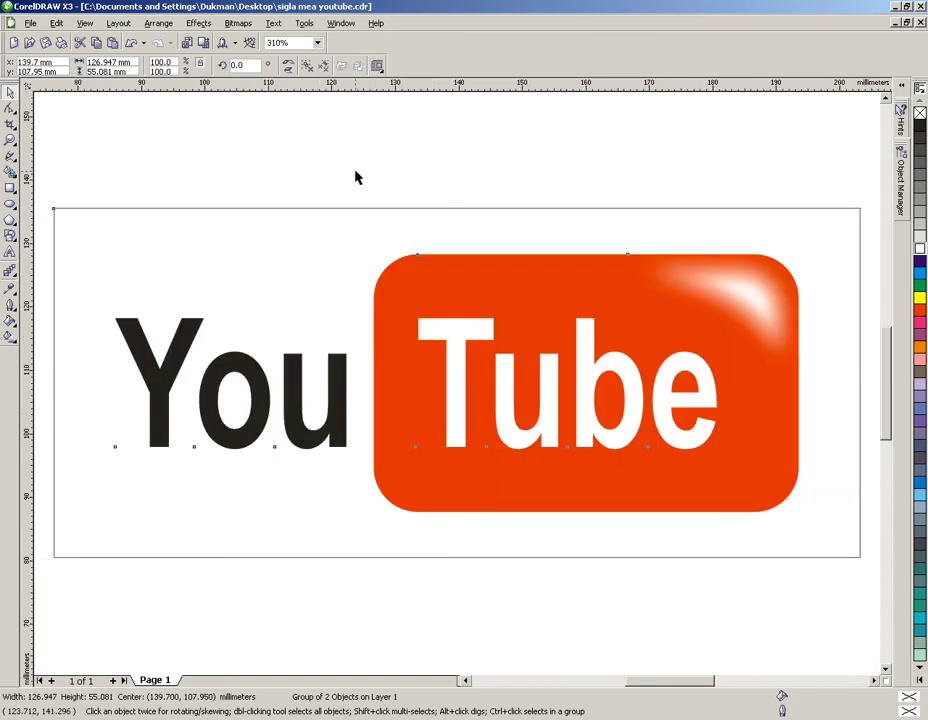
click(363, 204)
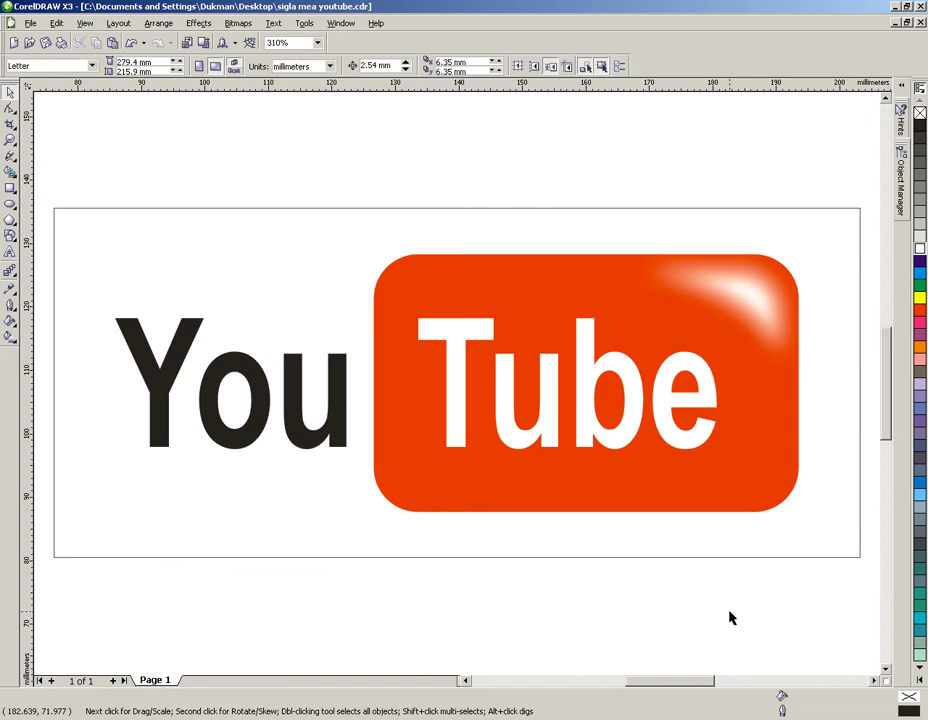